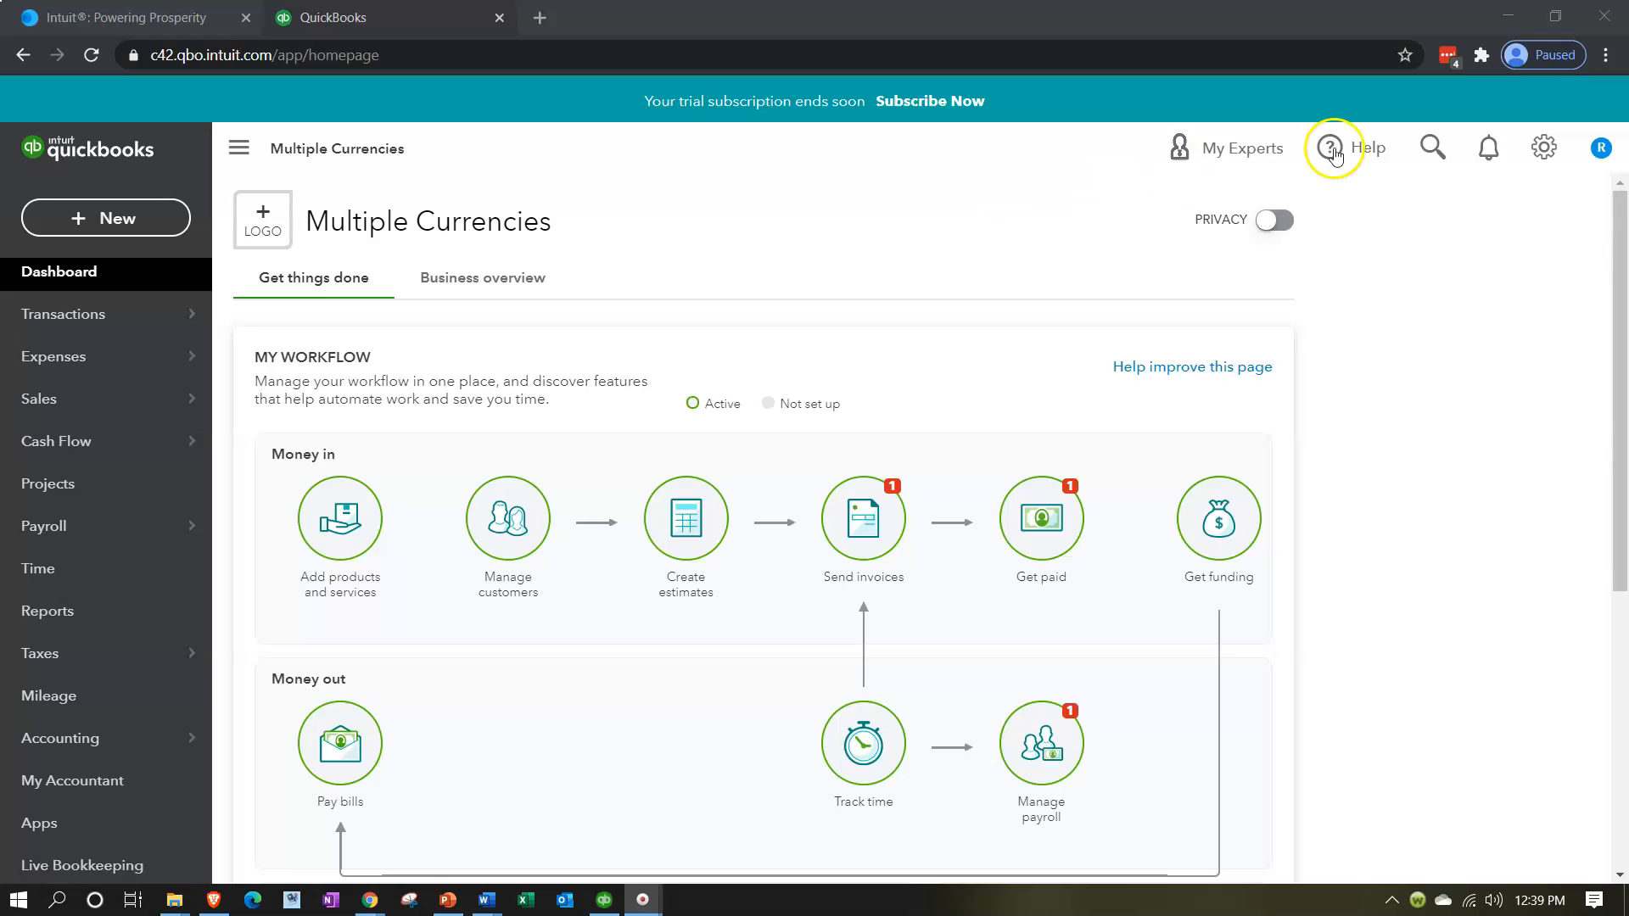
# Open the company's advanced account settings and find the Currency preferences.
pyautogui.click(1554, 157)
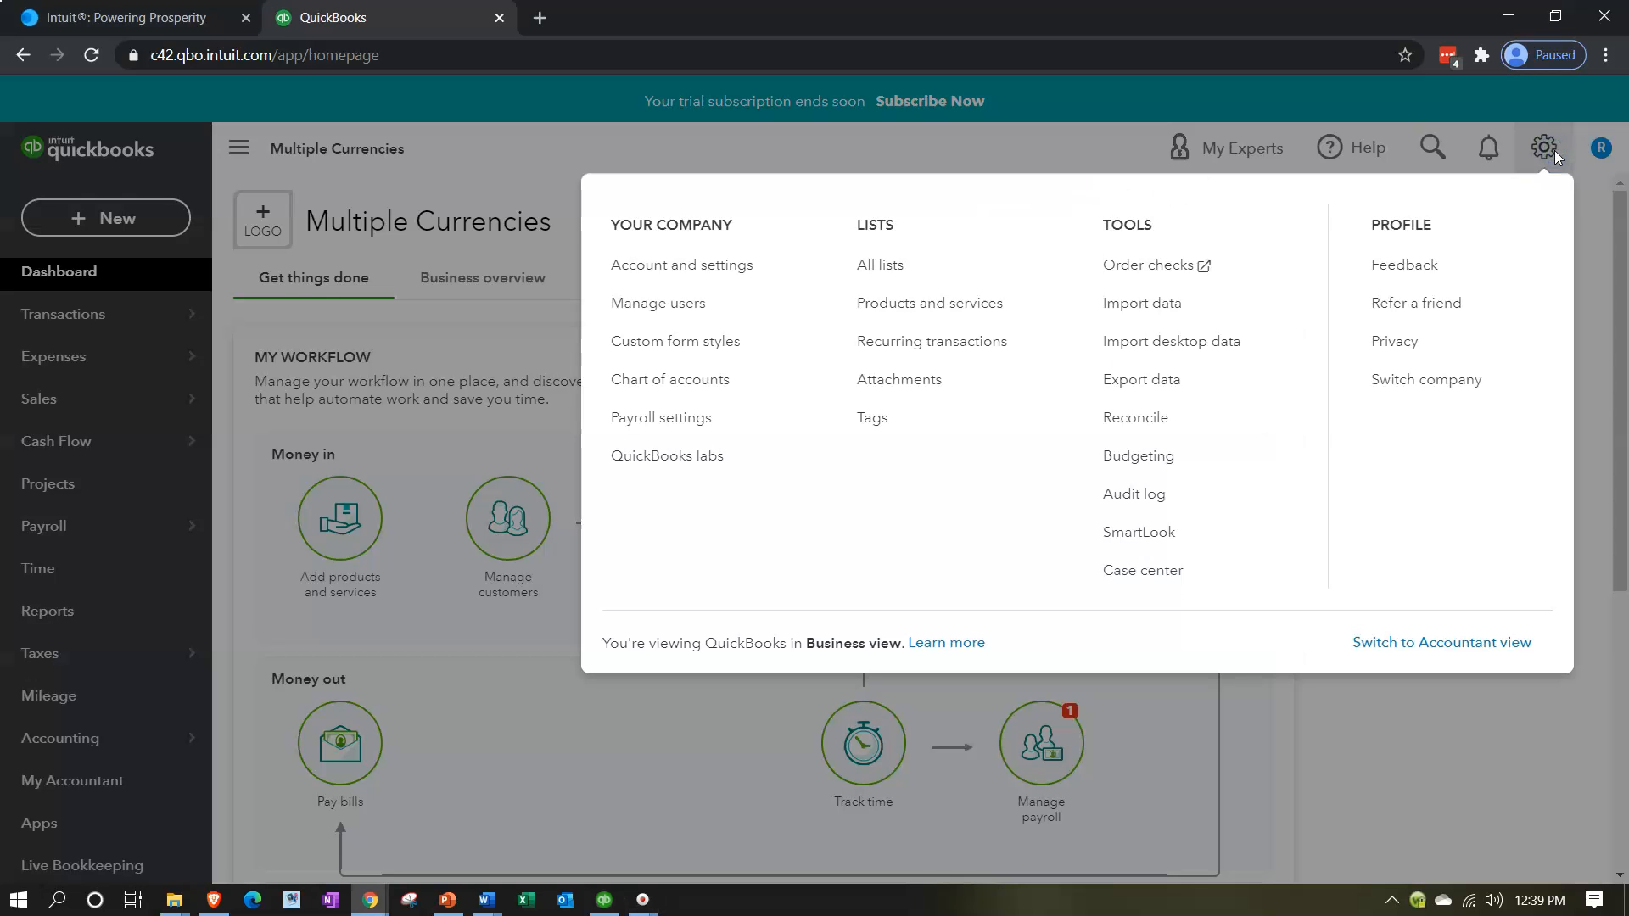
pyautogui.click(755, 271)
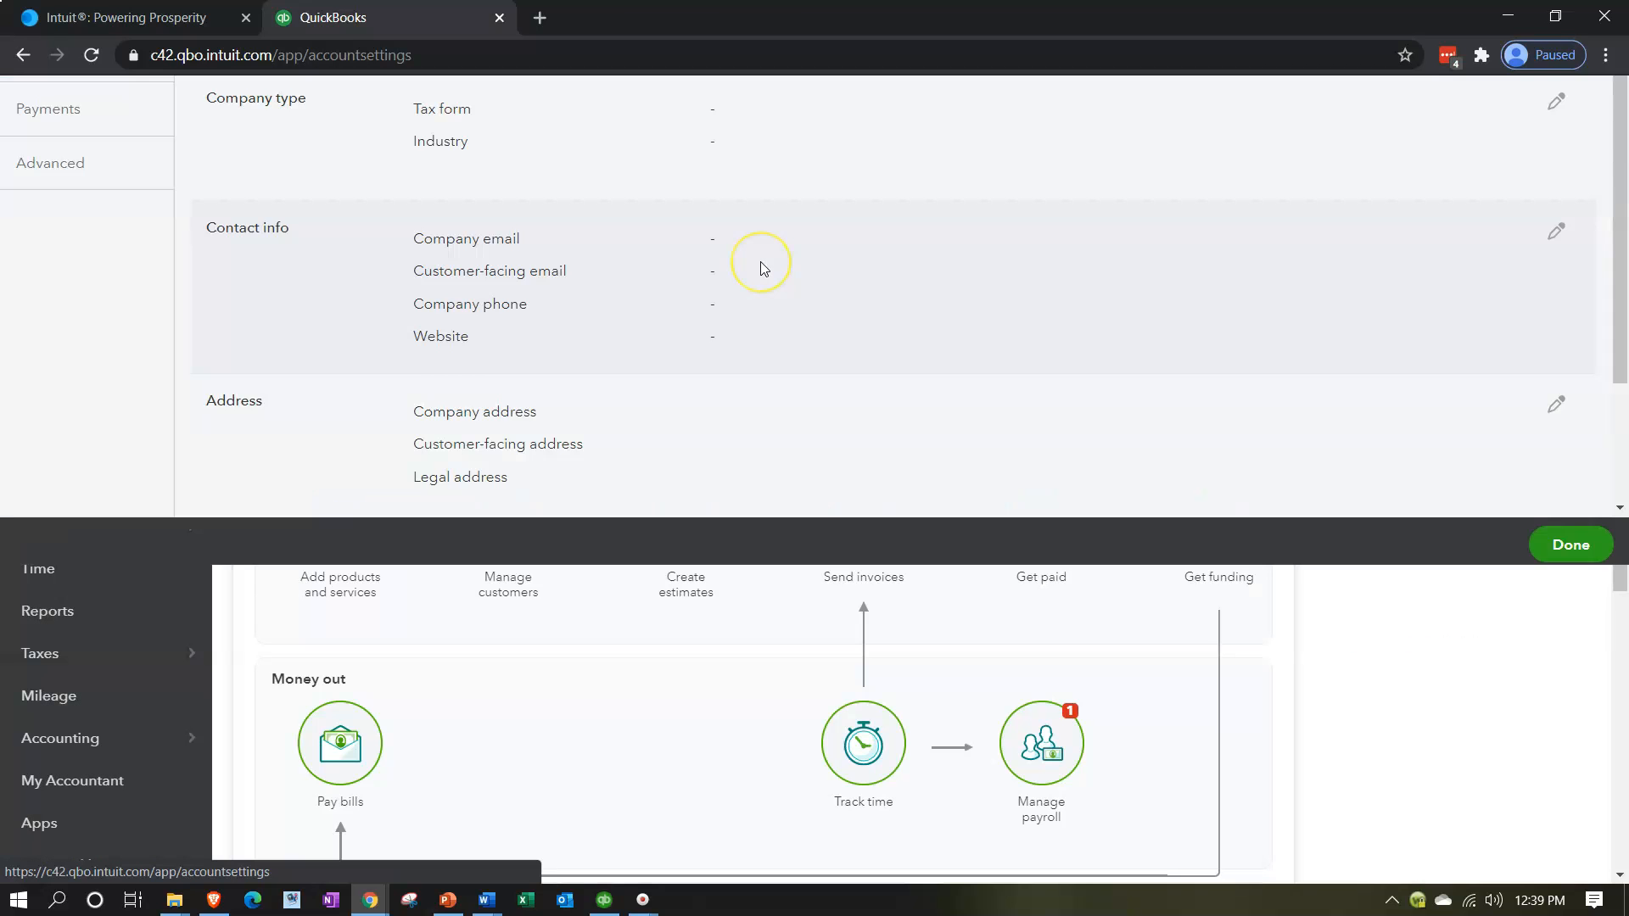
pyautogui.click(60, 503)
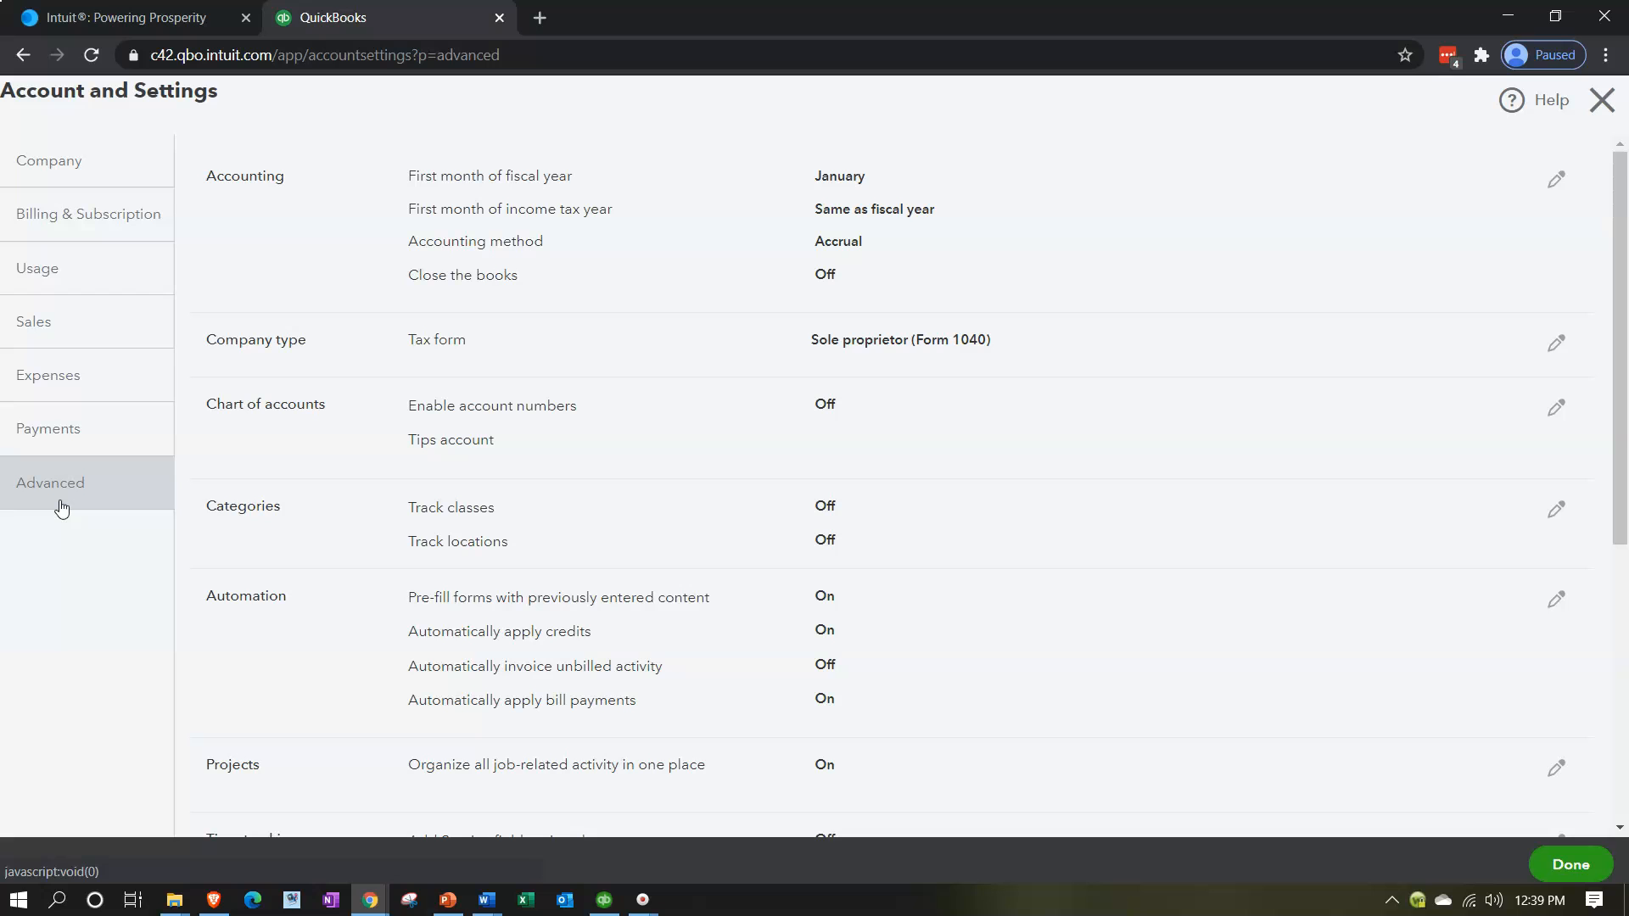
pyautogui.scroll(-2, 330, 642)
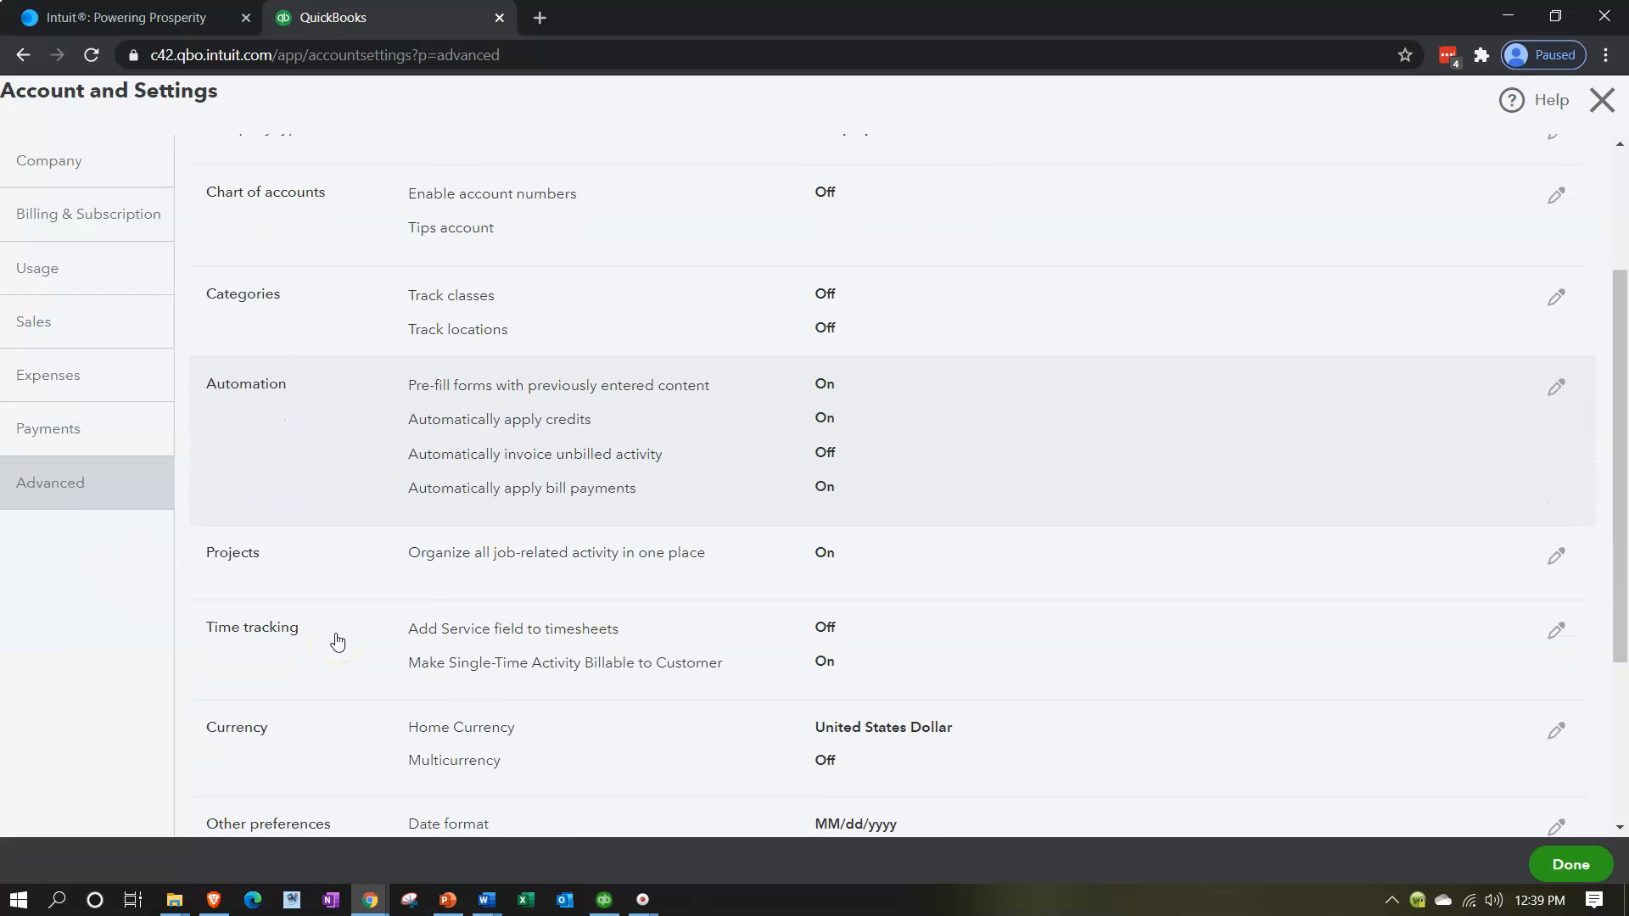
pyautogui.scroll(-3, 337, 642)
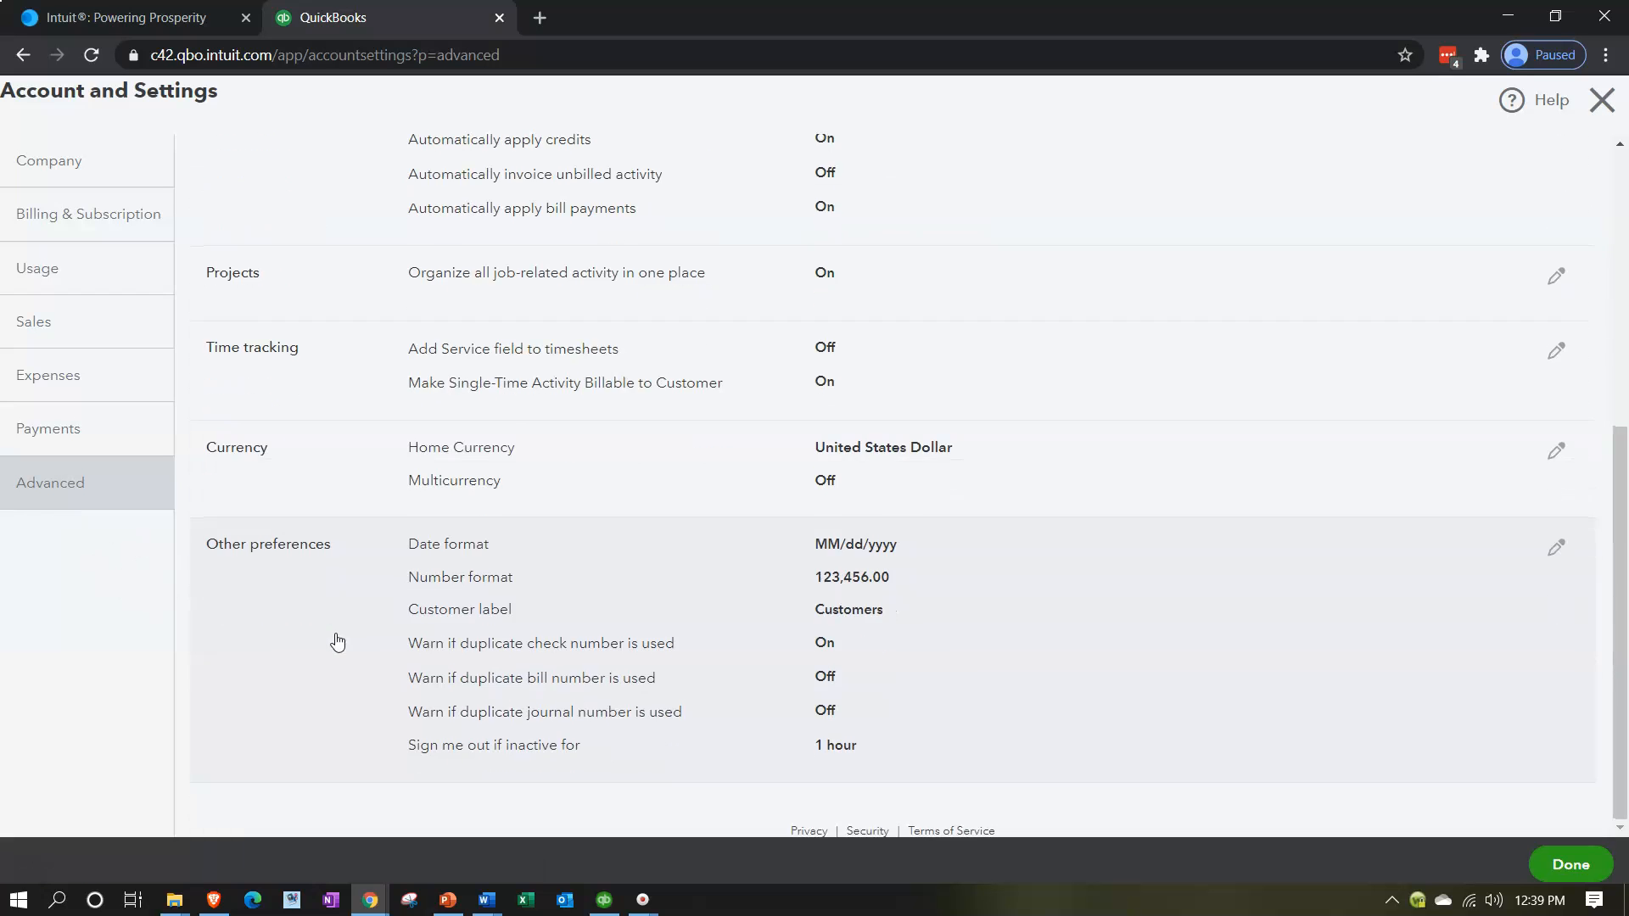
pyautogui.click(331, 624)
pyautogui.scroll(1, 331, 623)
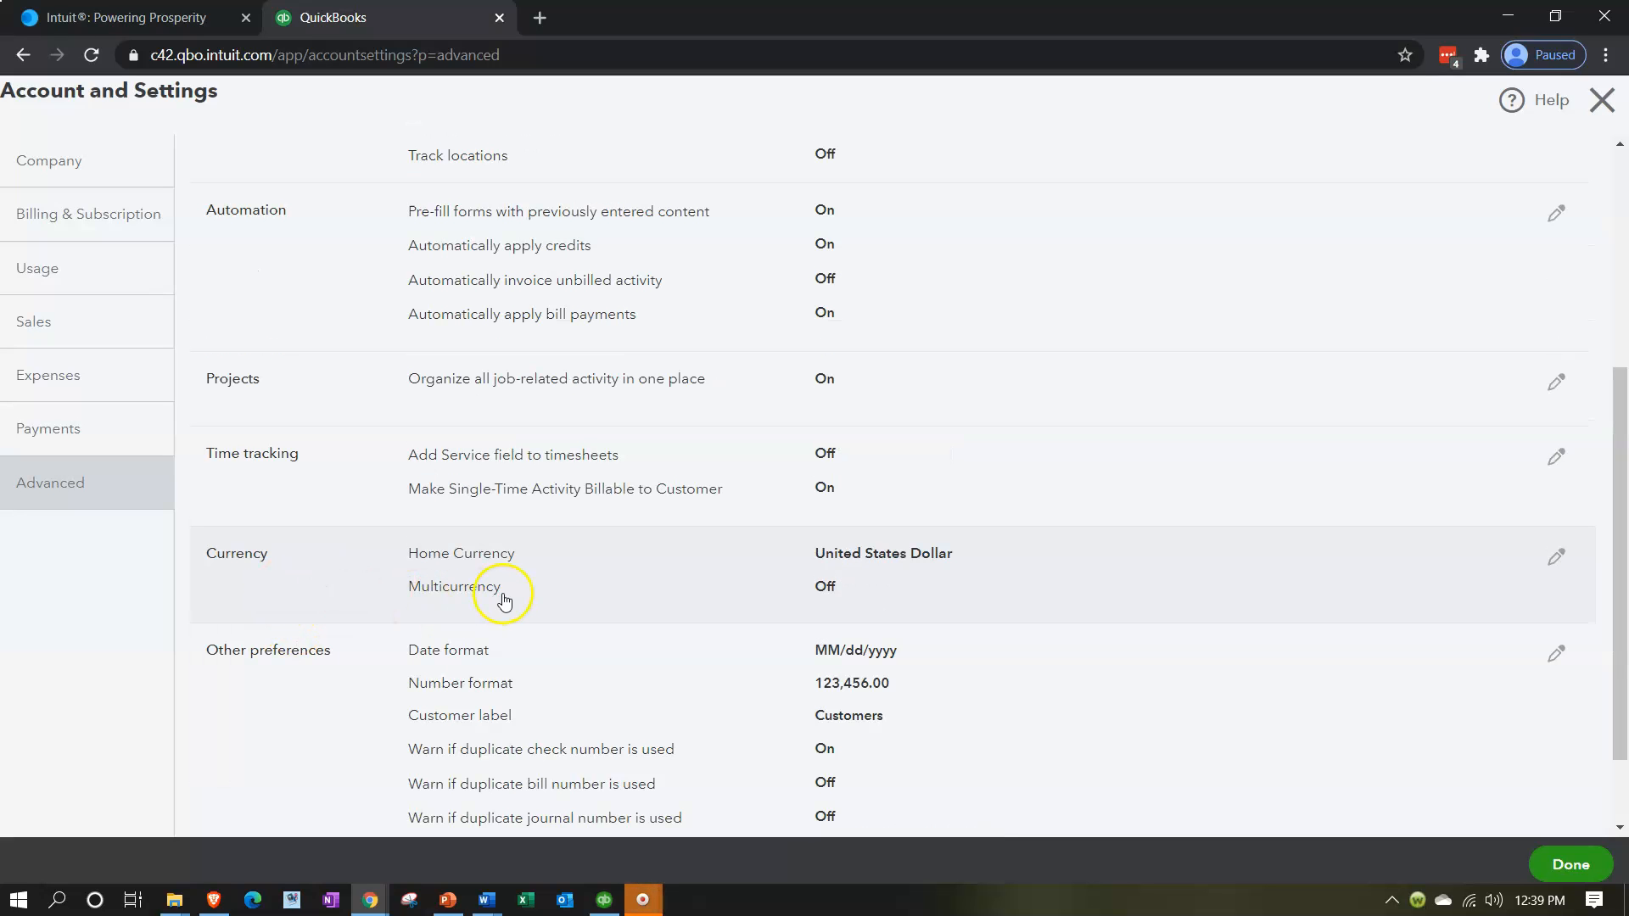
# Turn on Multicurrency with USD - United States Dollar as home currency, acknowledge that it can't be undone, save, and close the settings.
pyautogui.click(1059, 584)
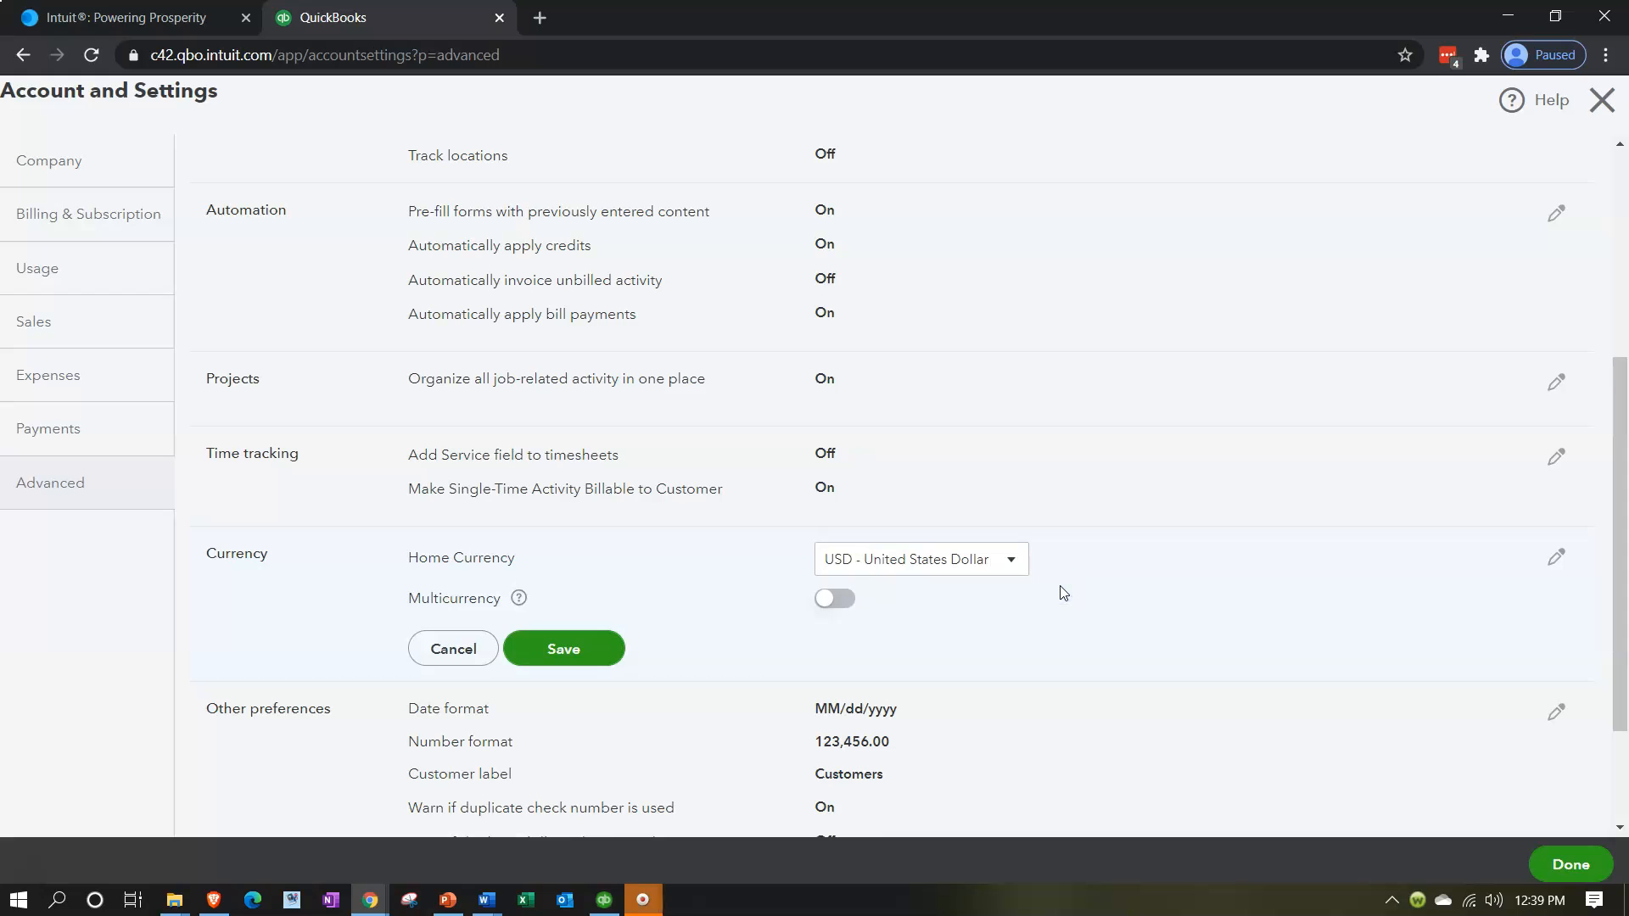
pyautogui.scroll(-2, 1061, 587)
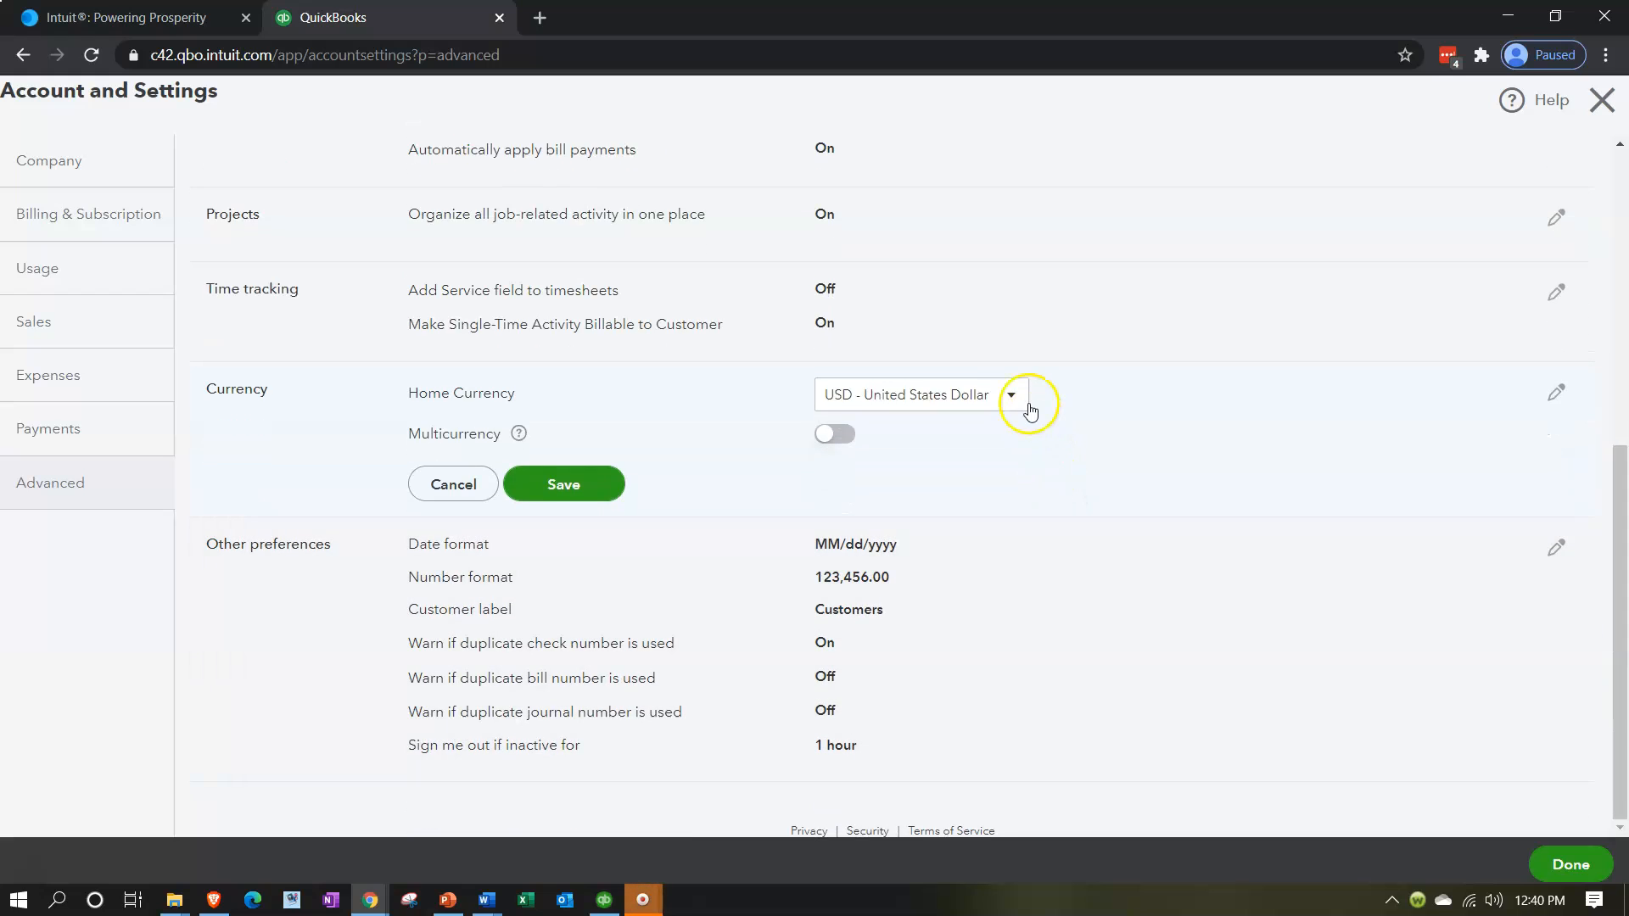
pyautogui.click(1017, 401)
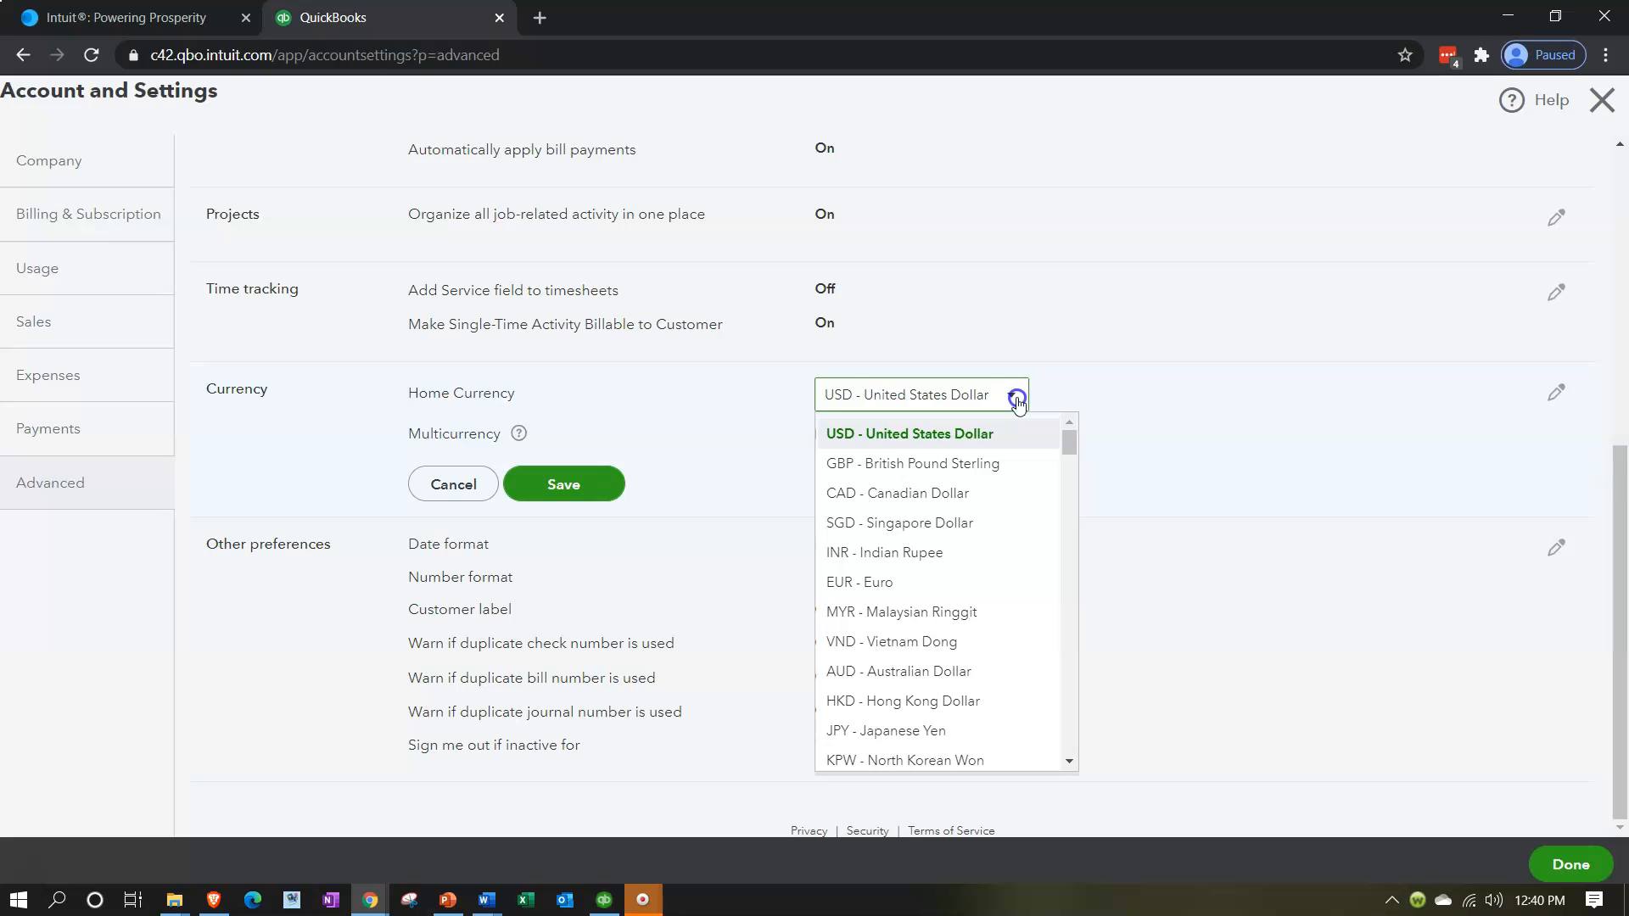
pyautogui.click(1017, 401)
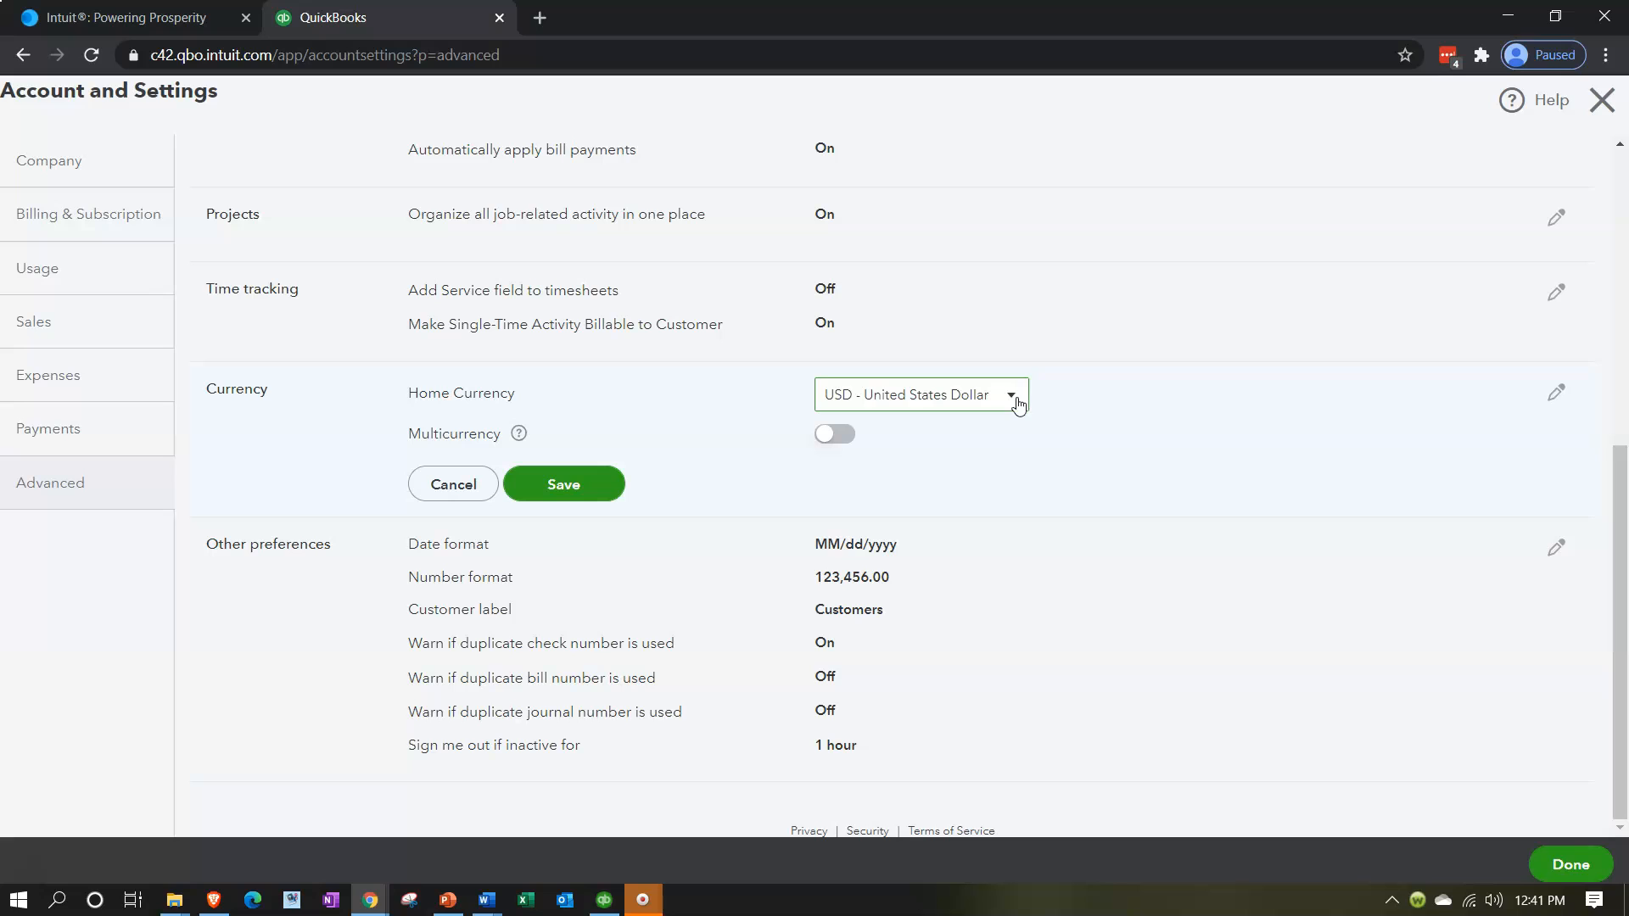
pyautogui.click(832, 434)
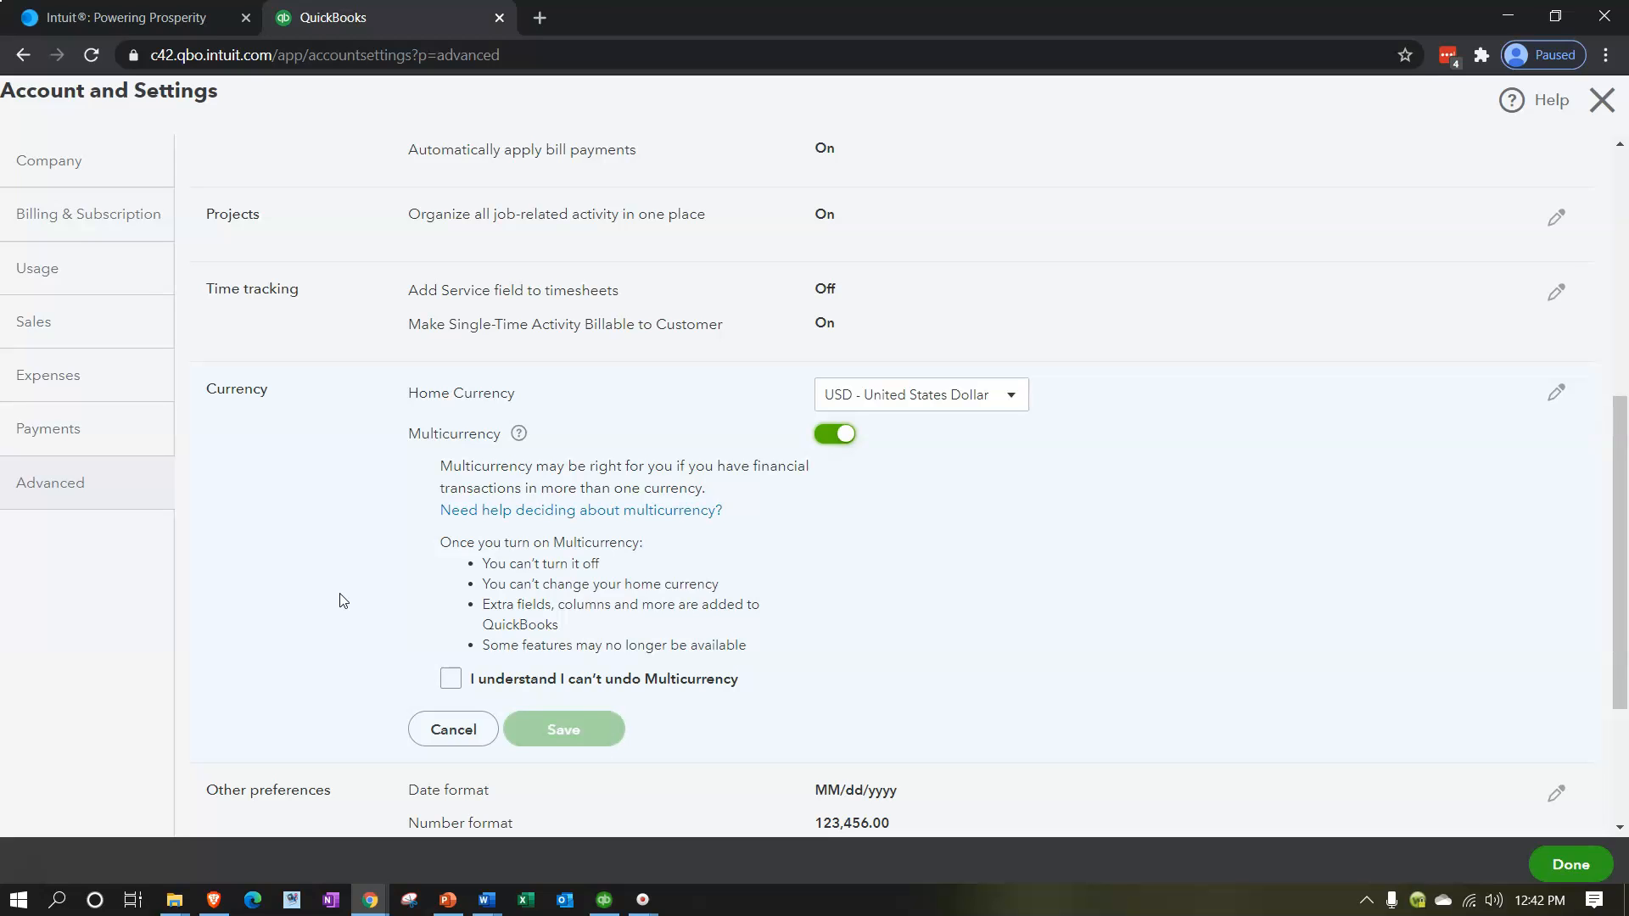
pyautogui.click(451, 679)
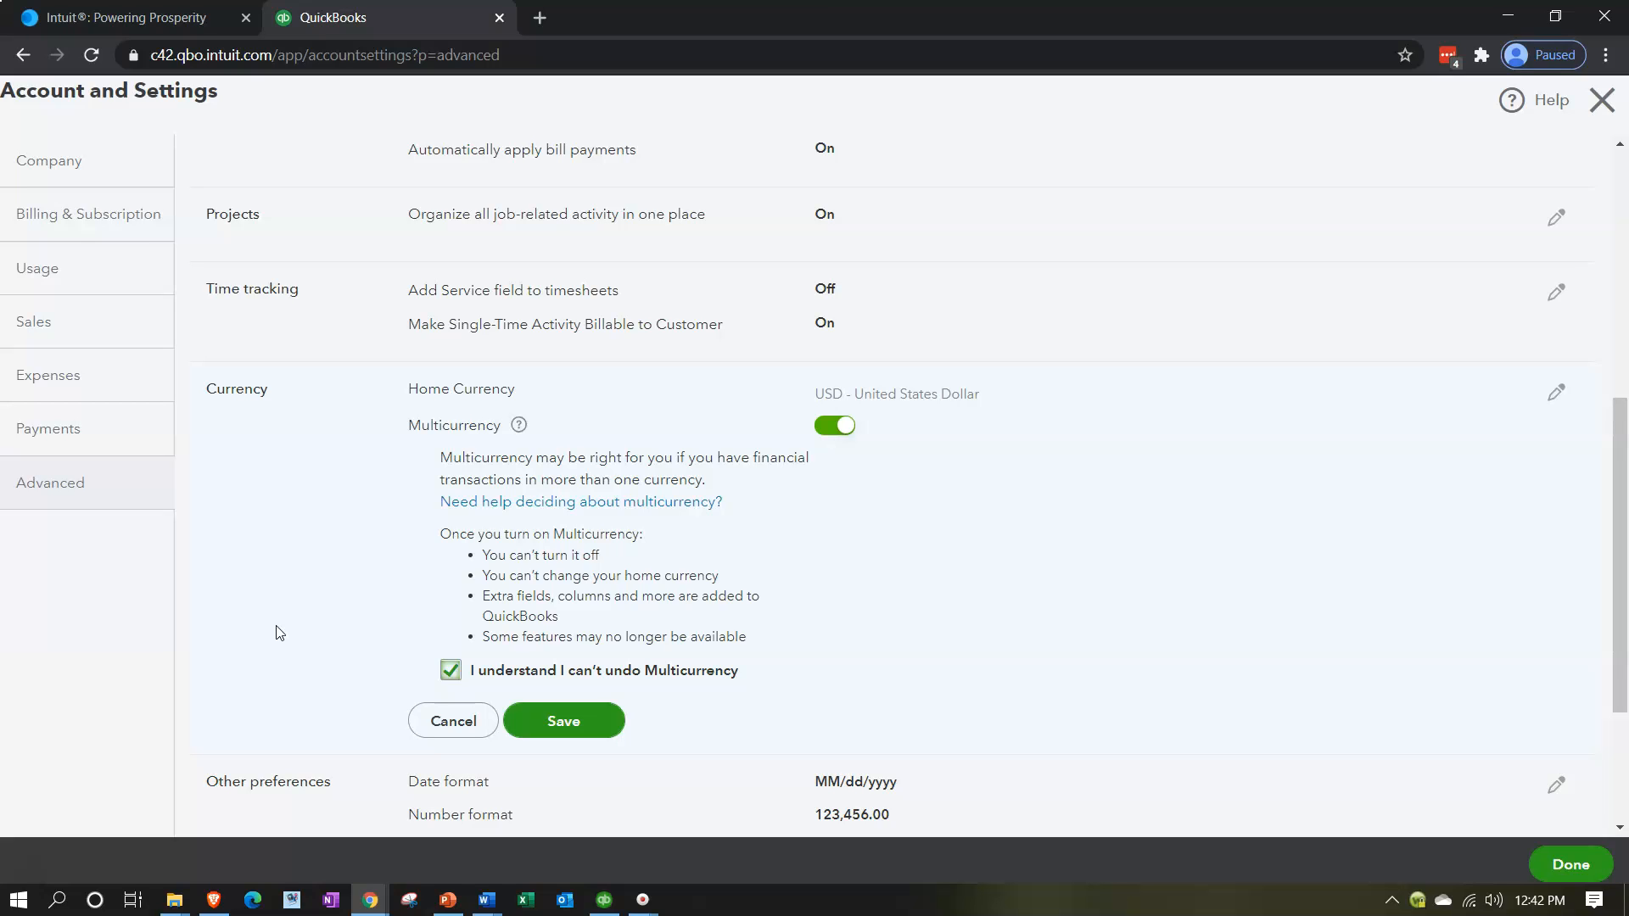
pyautogui.scroll(-1, 280, 633)
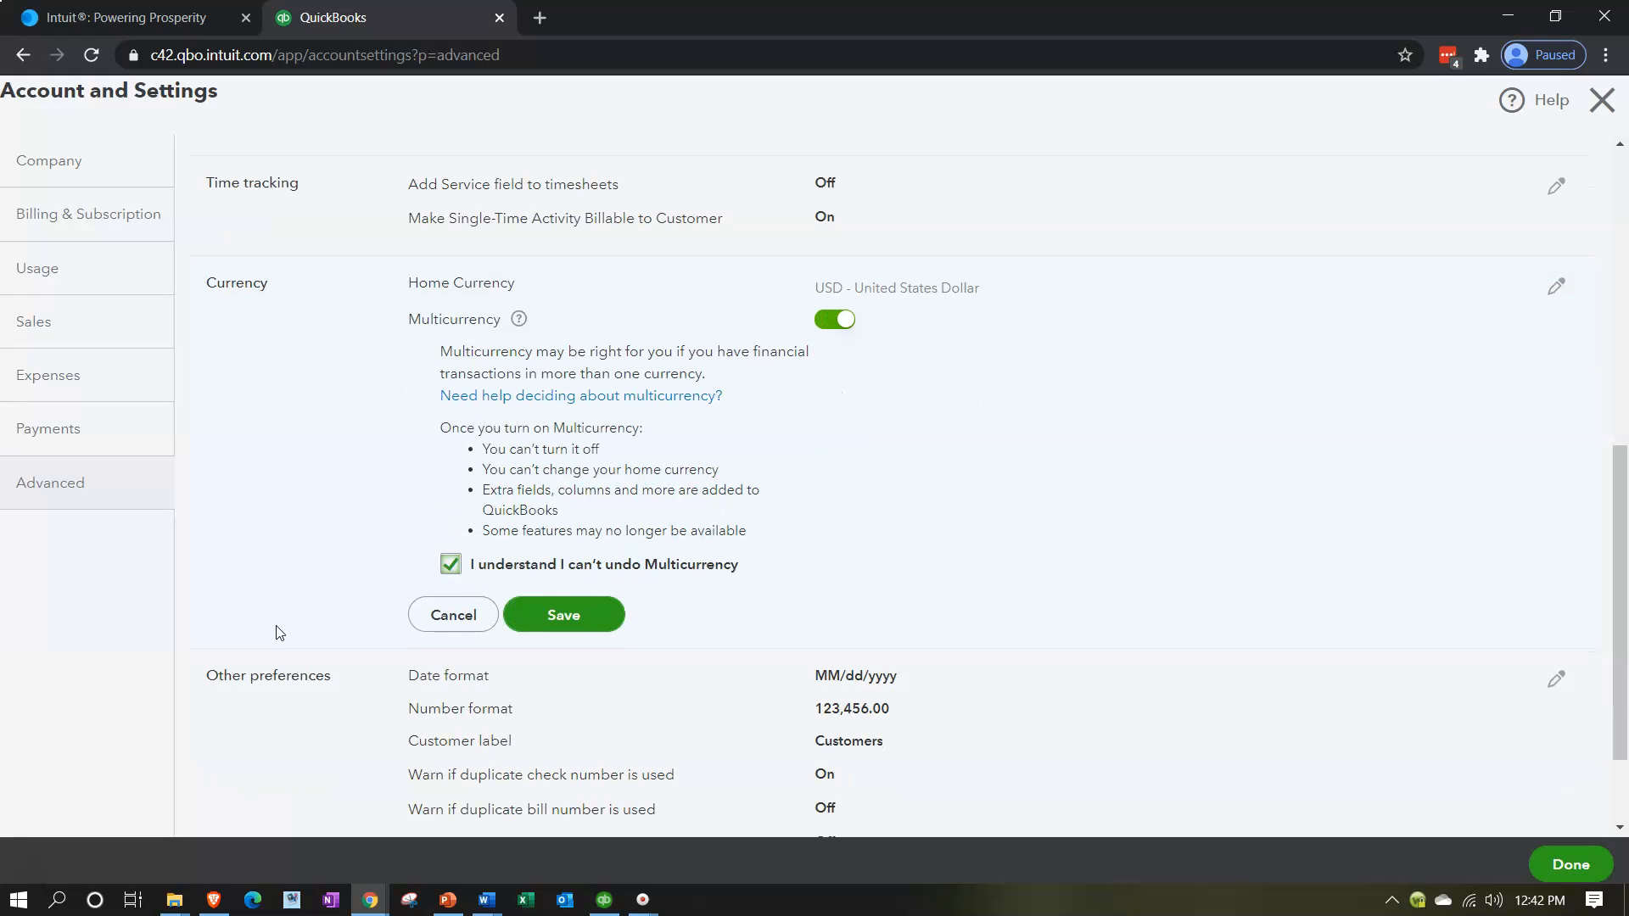
pyautogui.click(556, 612)
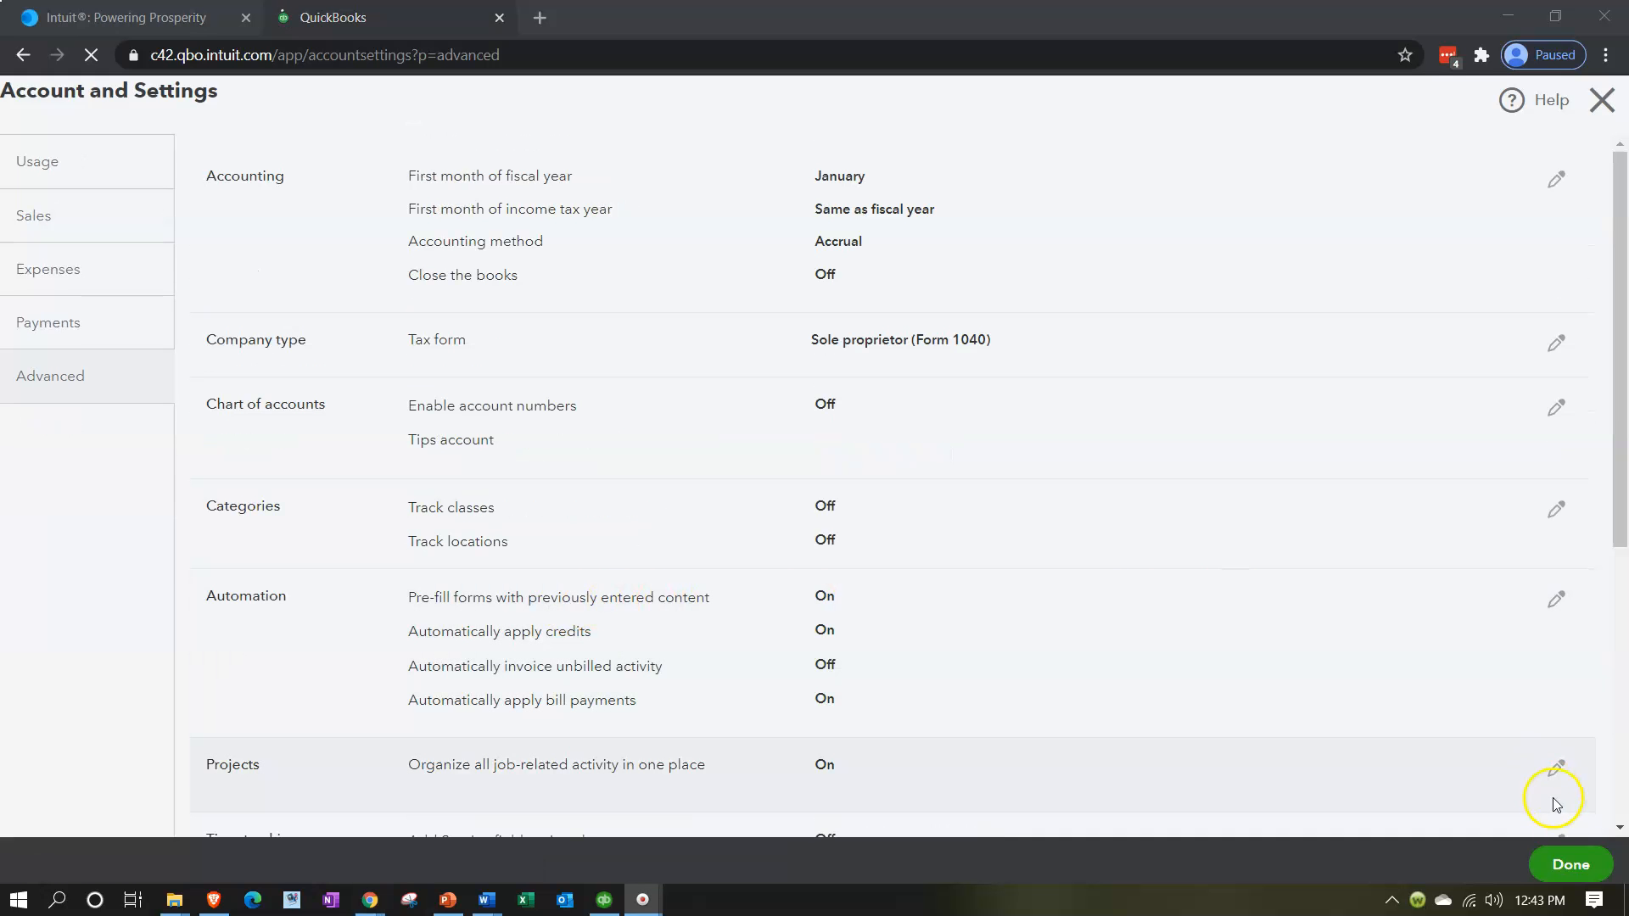
pyautogui.click(1568, 867)
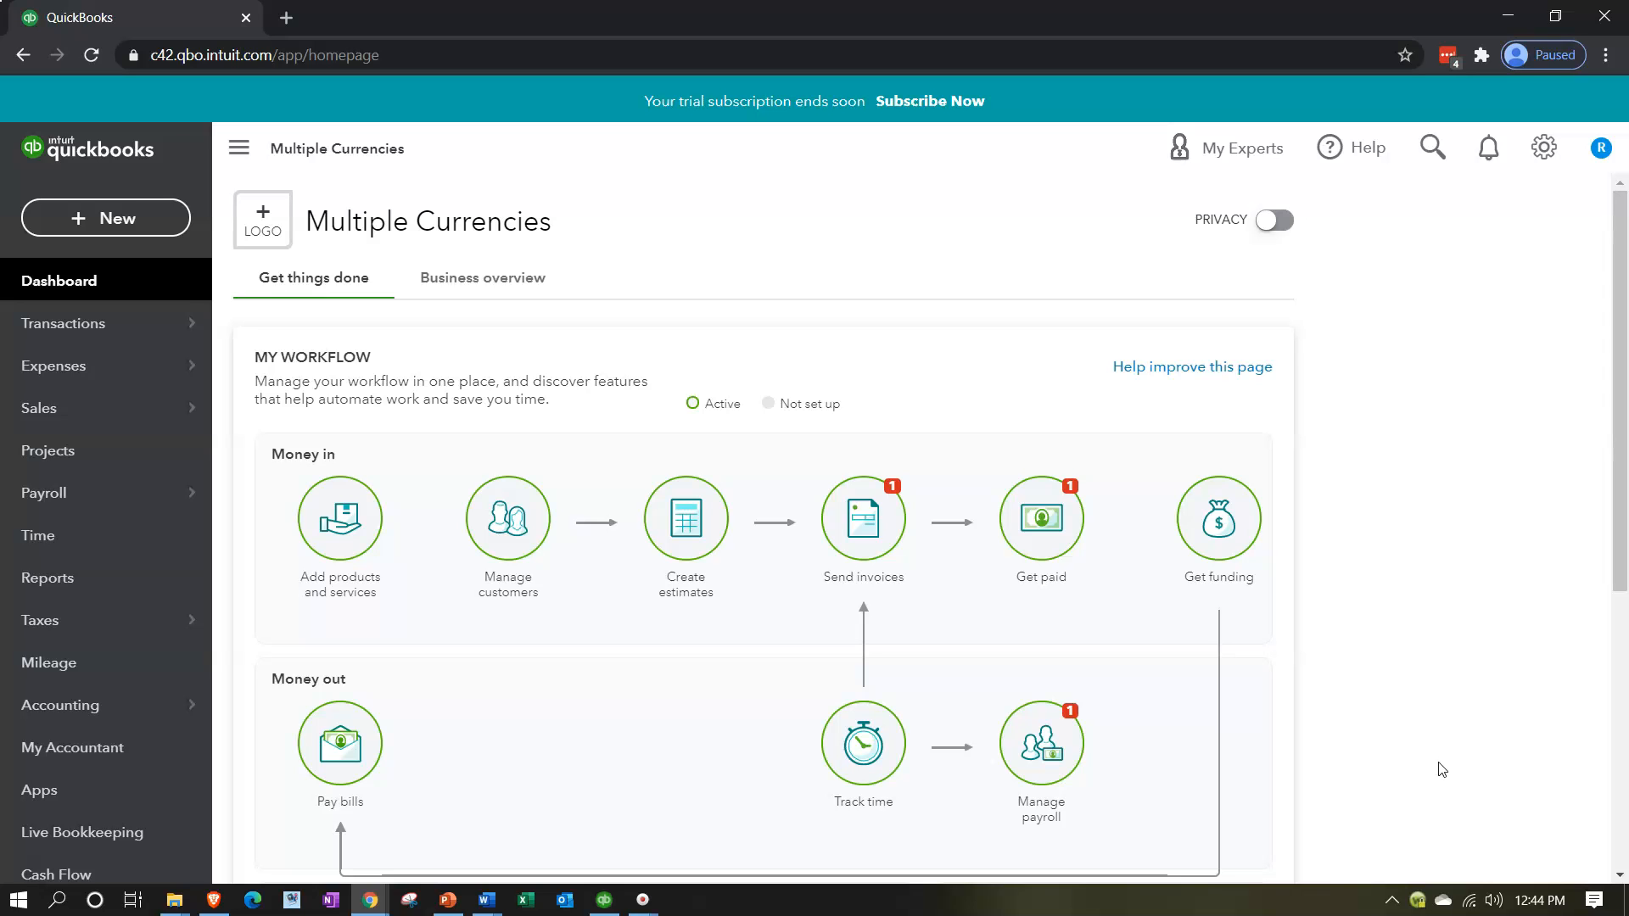
# Open the Currencies list from the overview of all lists and collapse the navigation menu.
pyautogui.click(1551, 146)
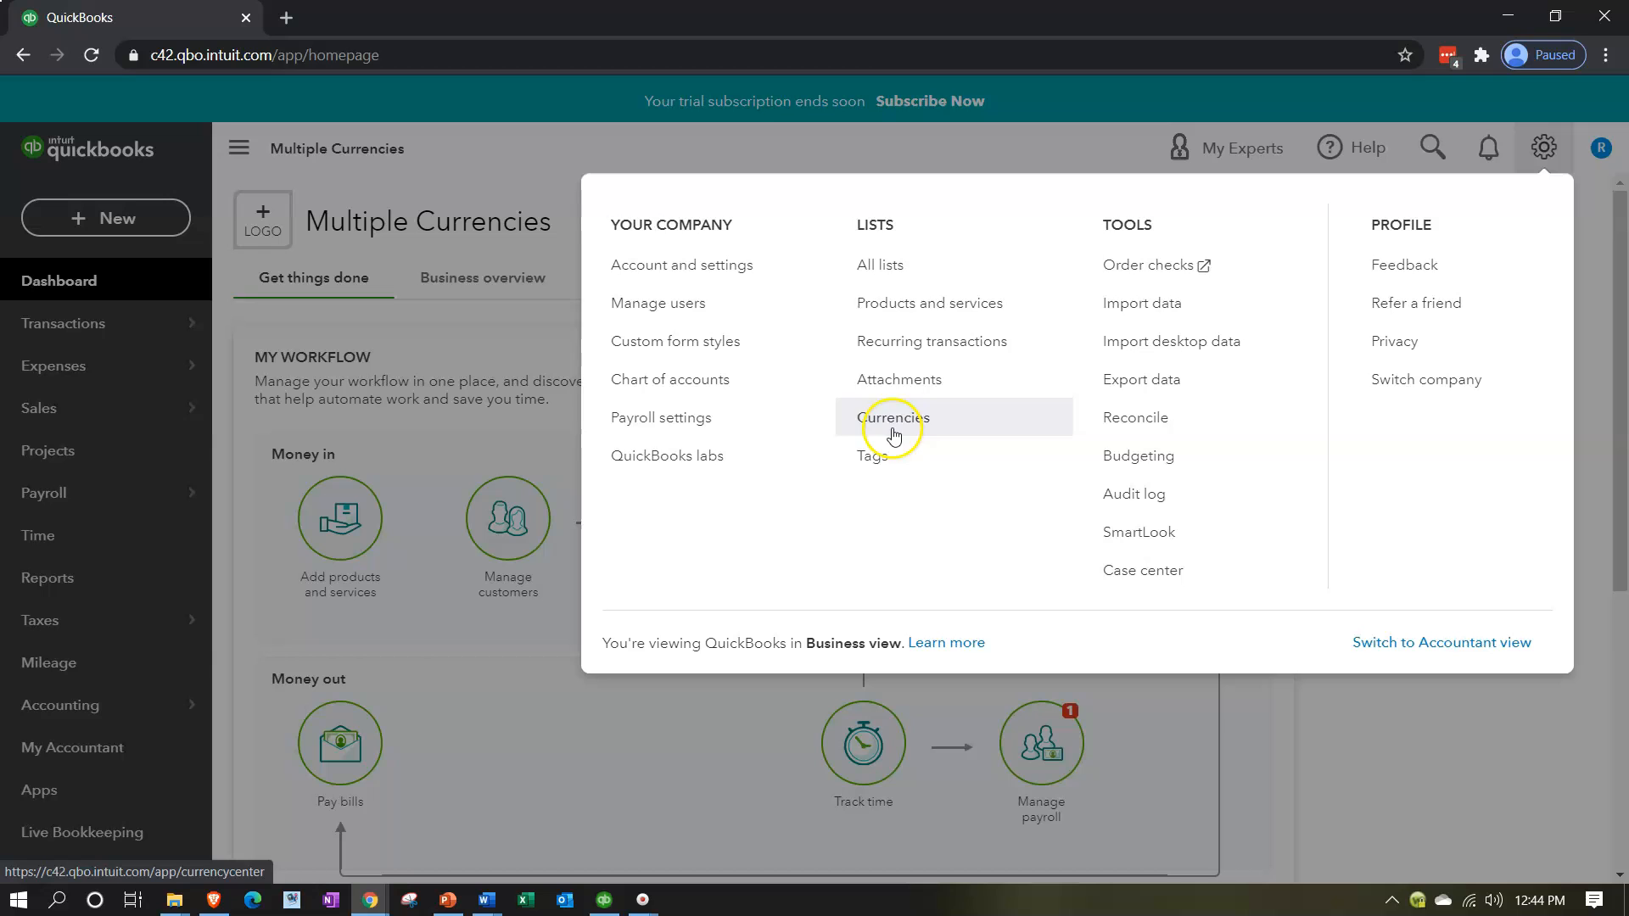
pyautogui.click(887, 268)
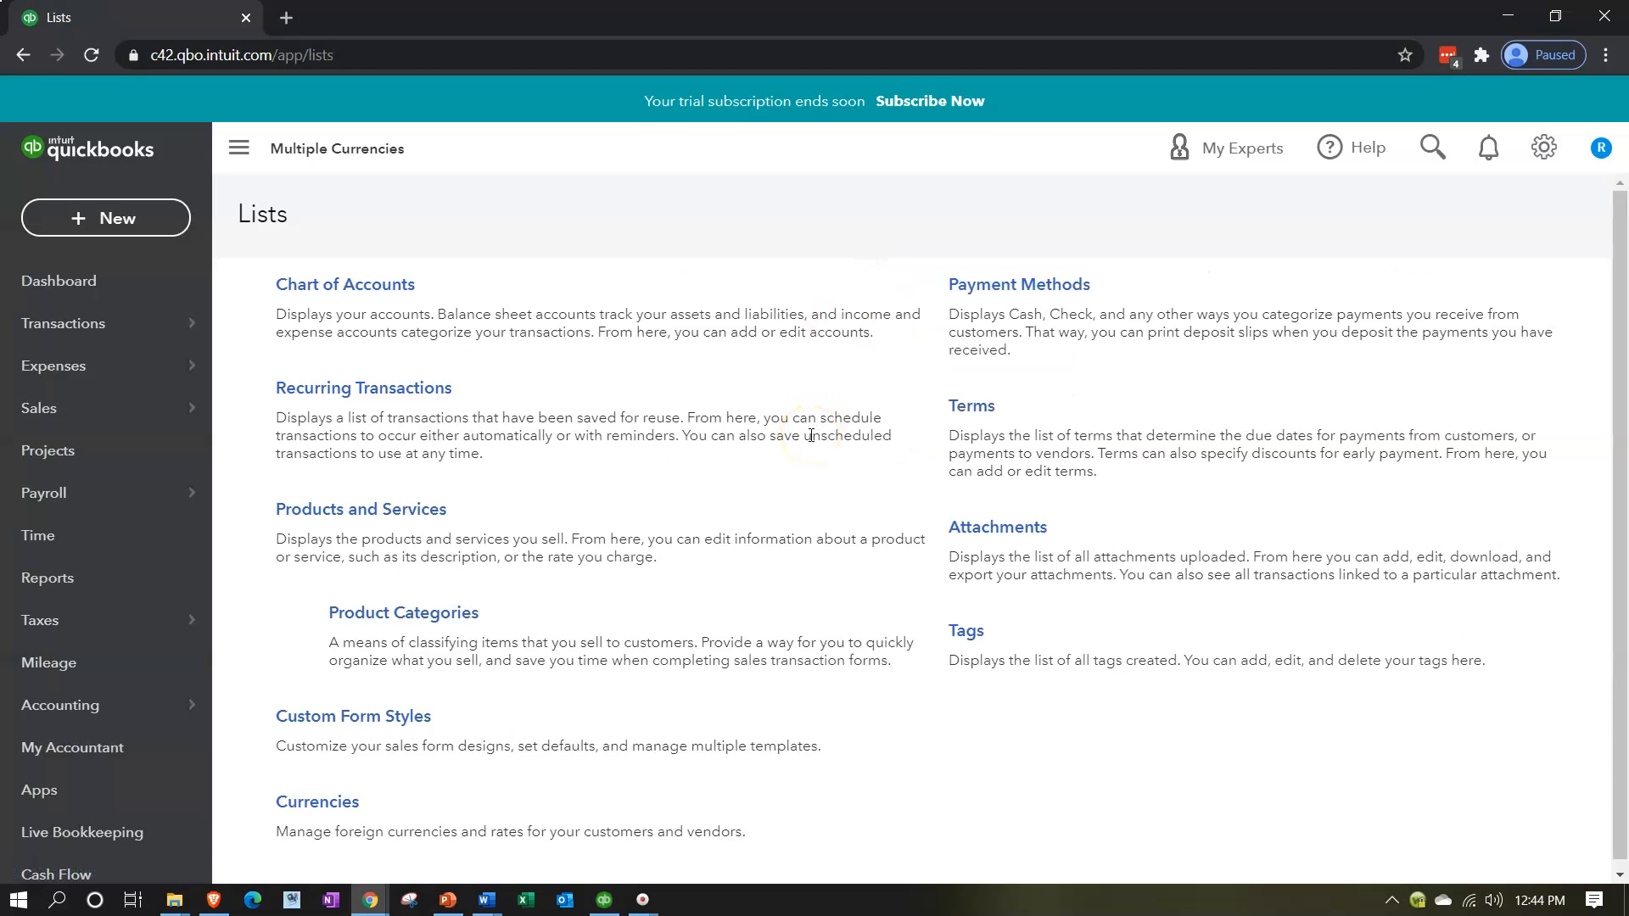
pyautogui.scroll(-1, 811, 435)
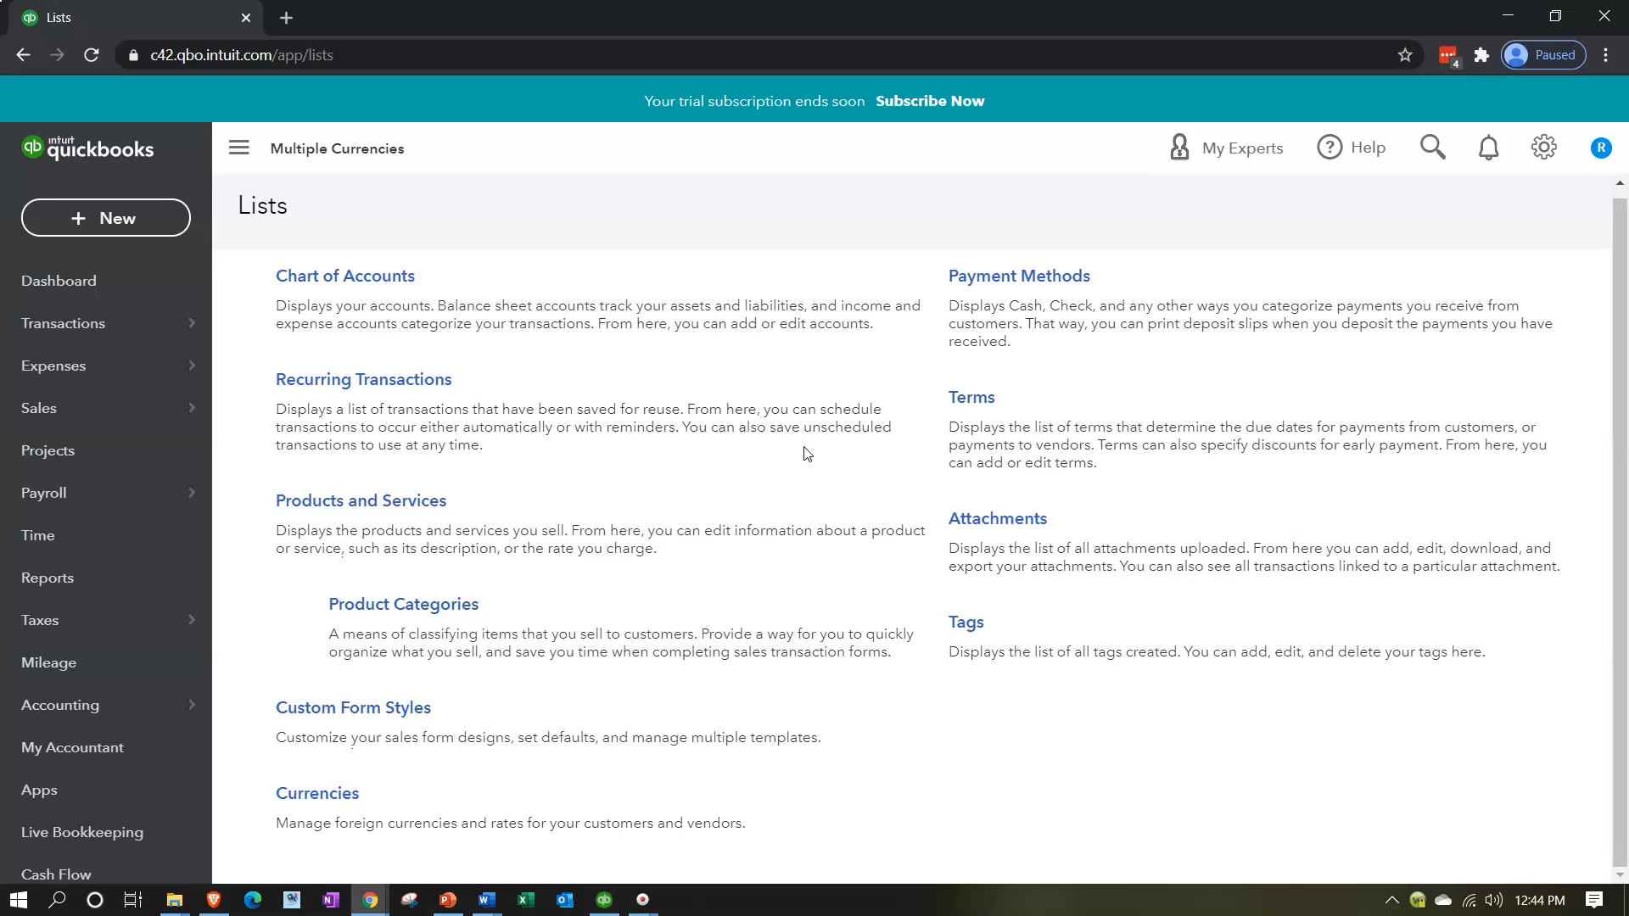
pyautogui.click(321, 797)
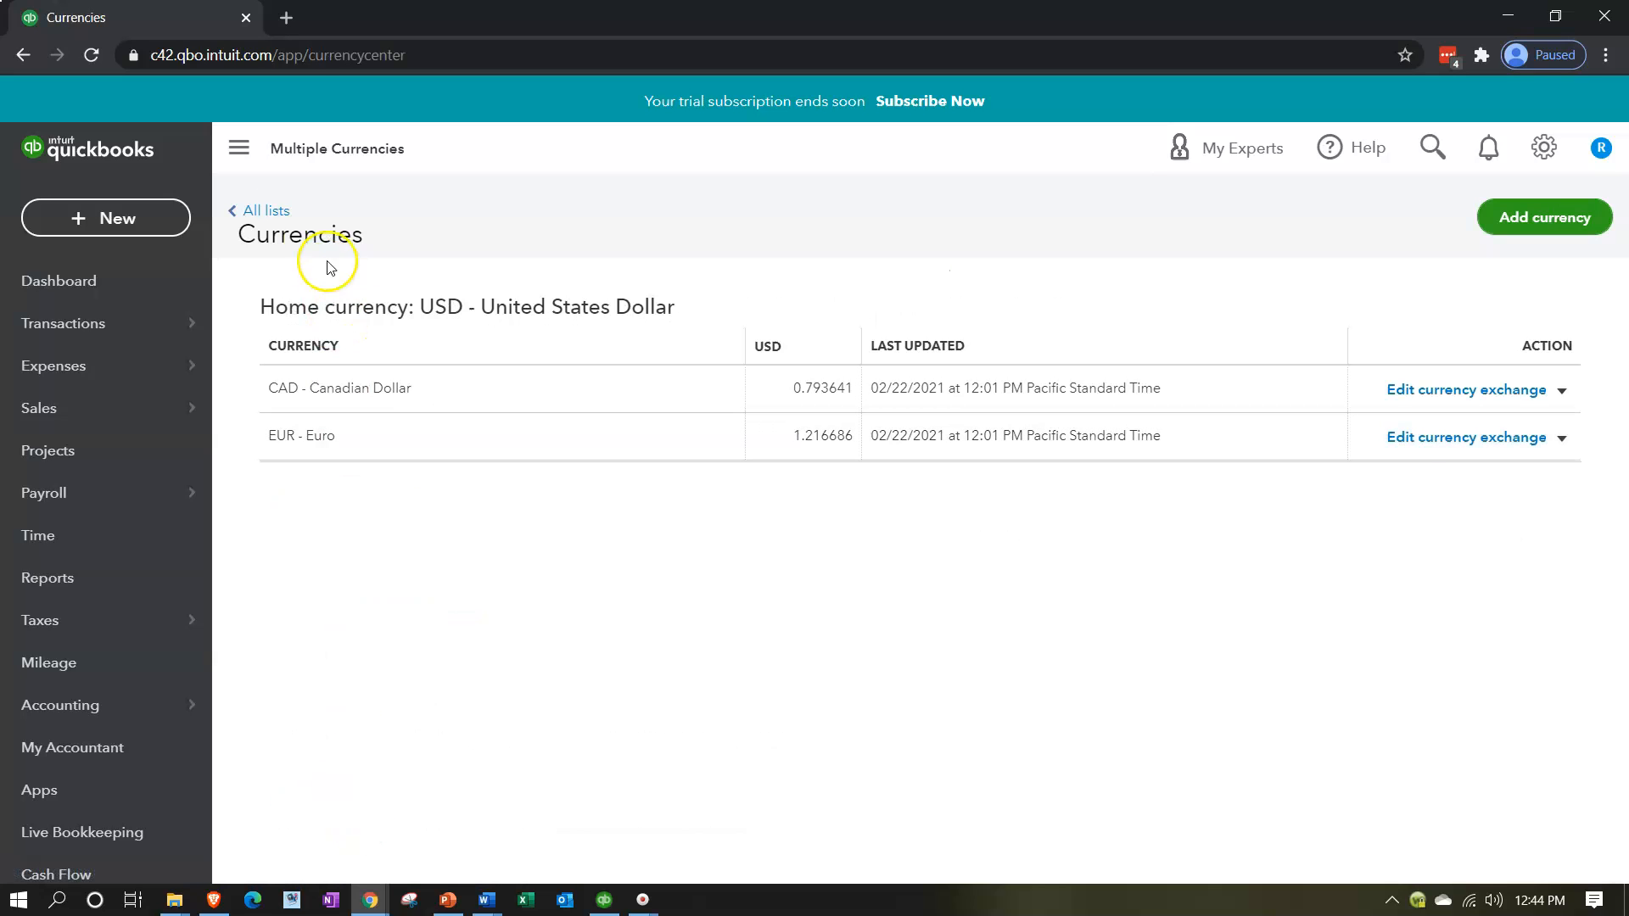
pyautogui.click(239, 151)
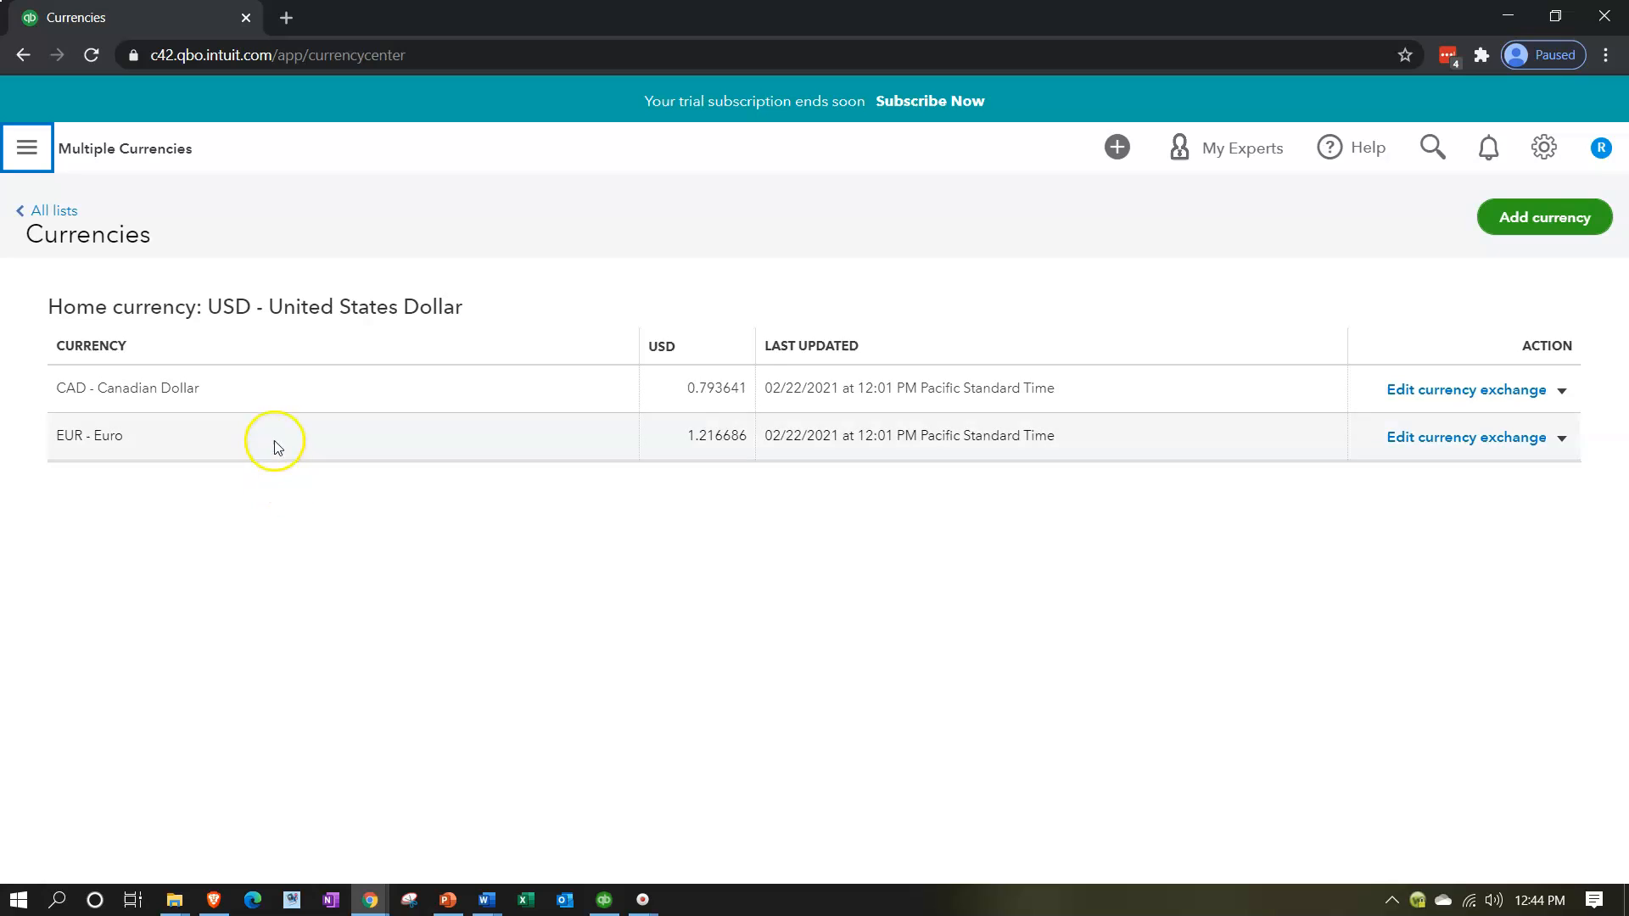
pyautogui.click(275, 397)
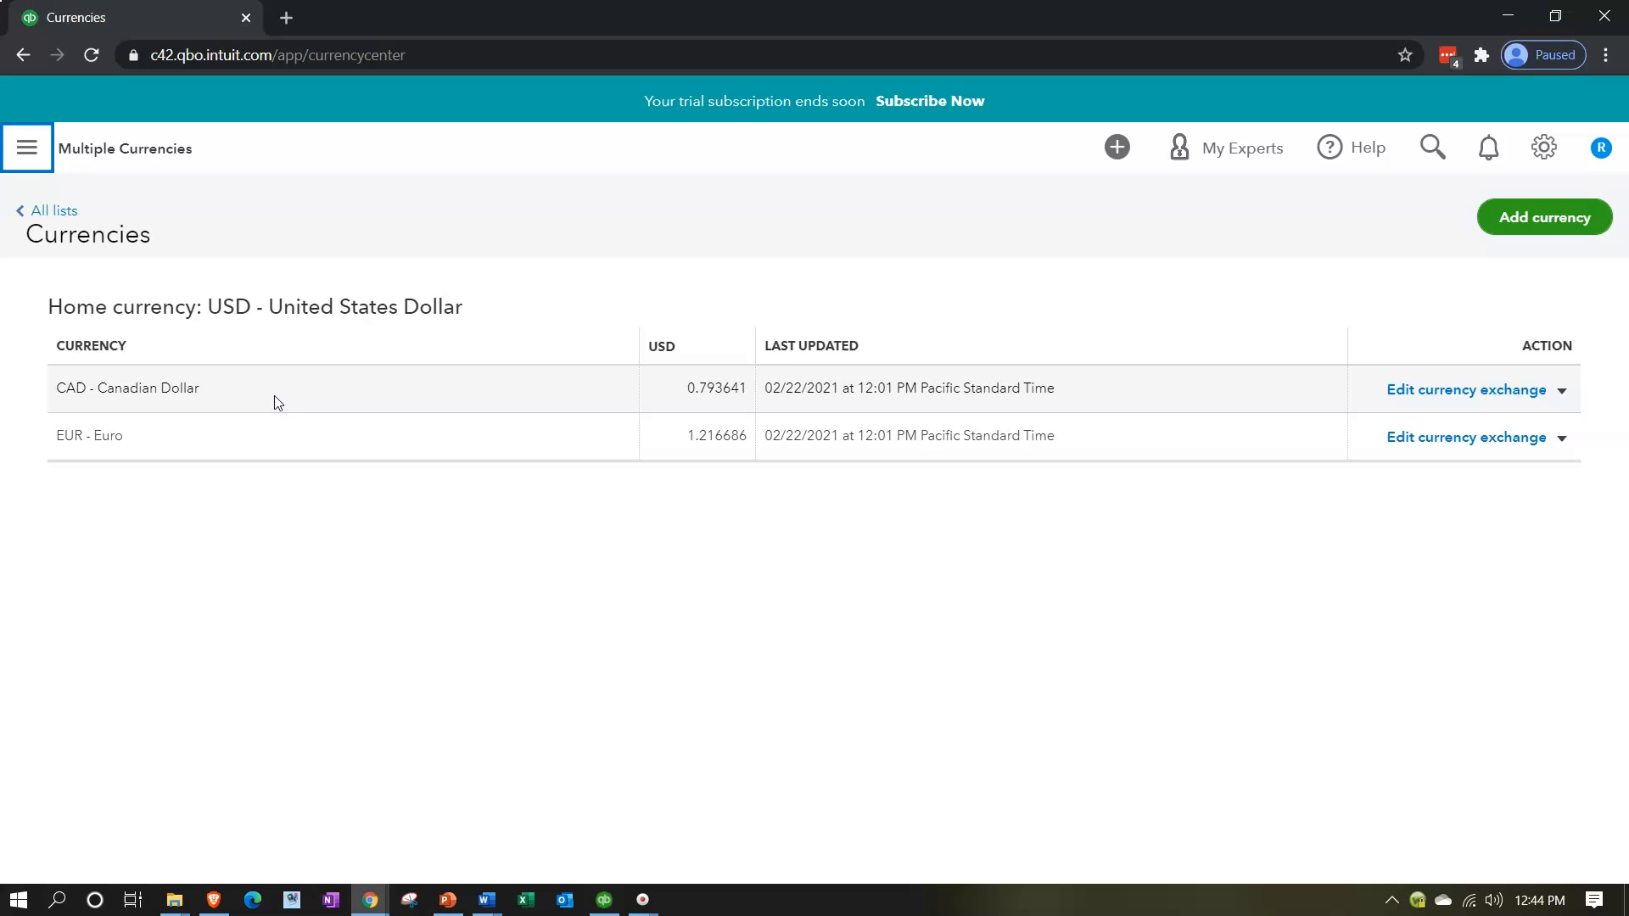
pyautogui.click(269, 436)
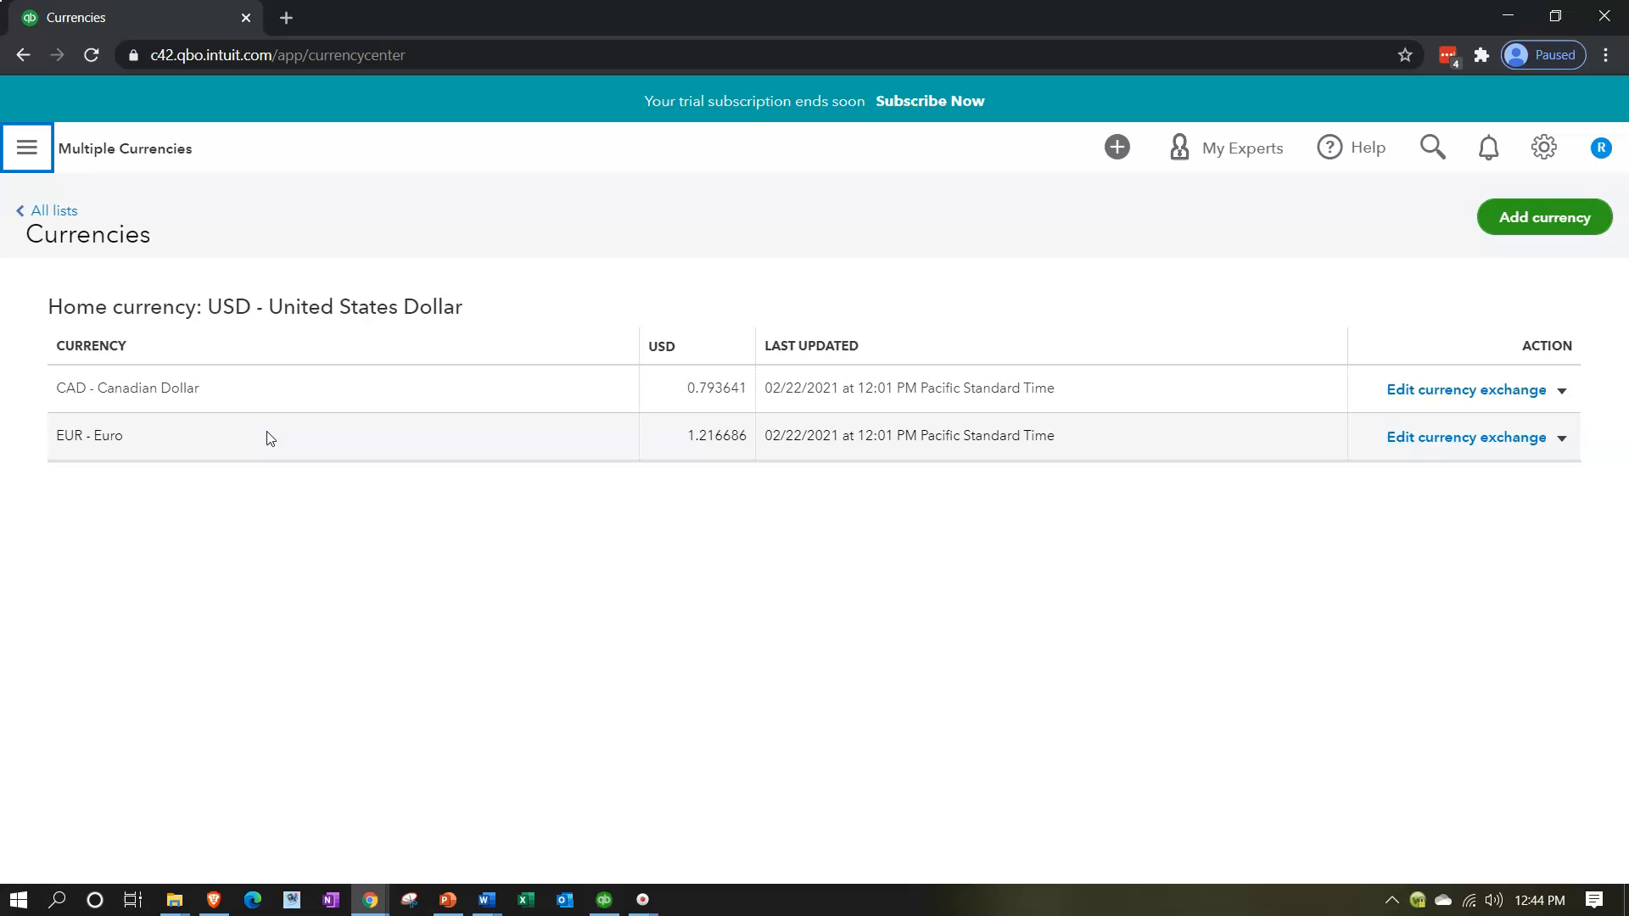
# Add MXN - Mexican Peso to the company's currencies.
pyautogui.click(1531, 214)
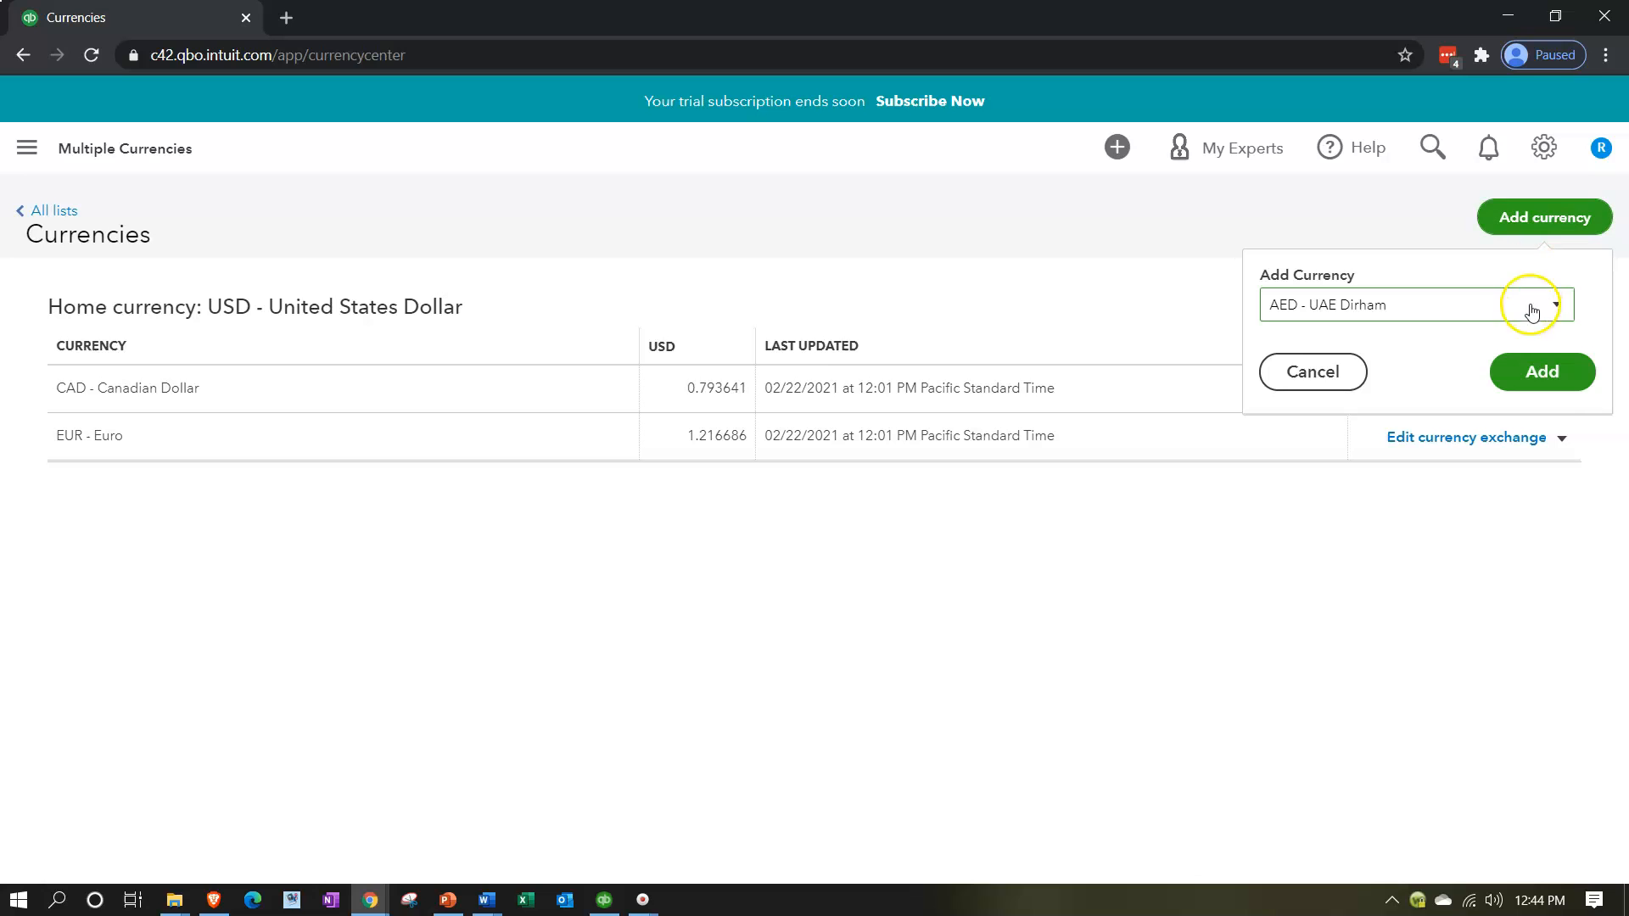
pyautogui.click(1562, 309)
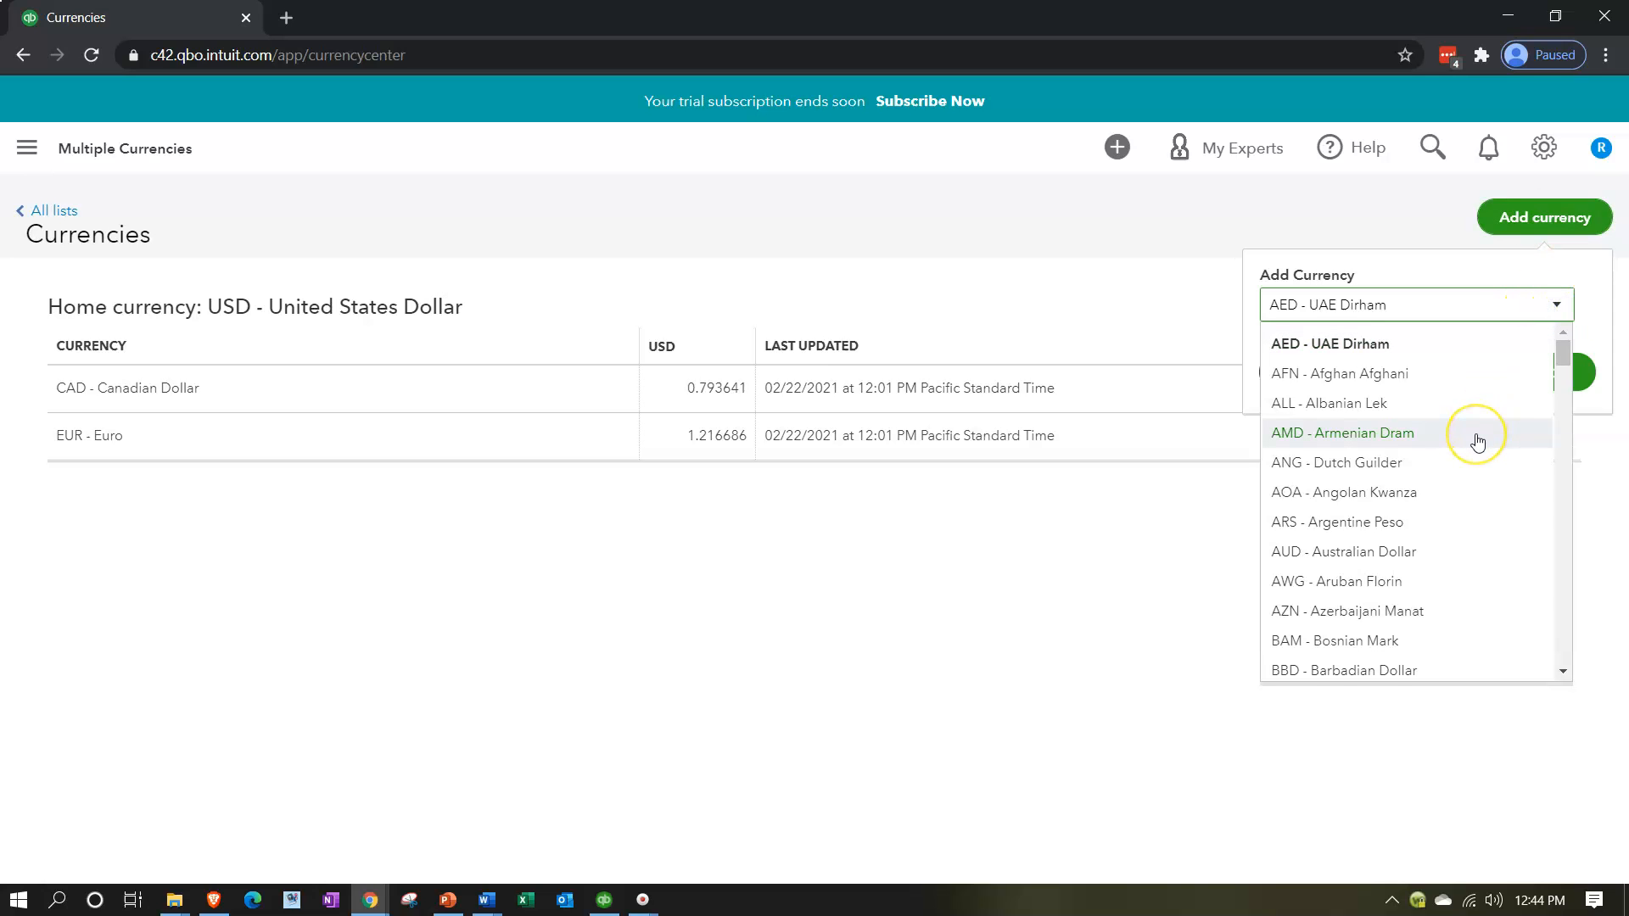
pyautogui.scroll(-3, 1477, 437)
pyautogui.scroll(-8, 1477, 441)
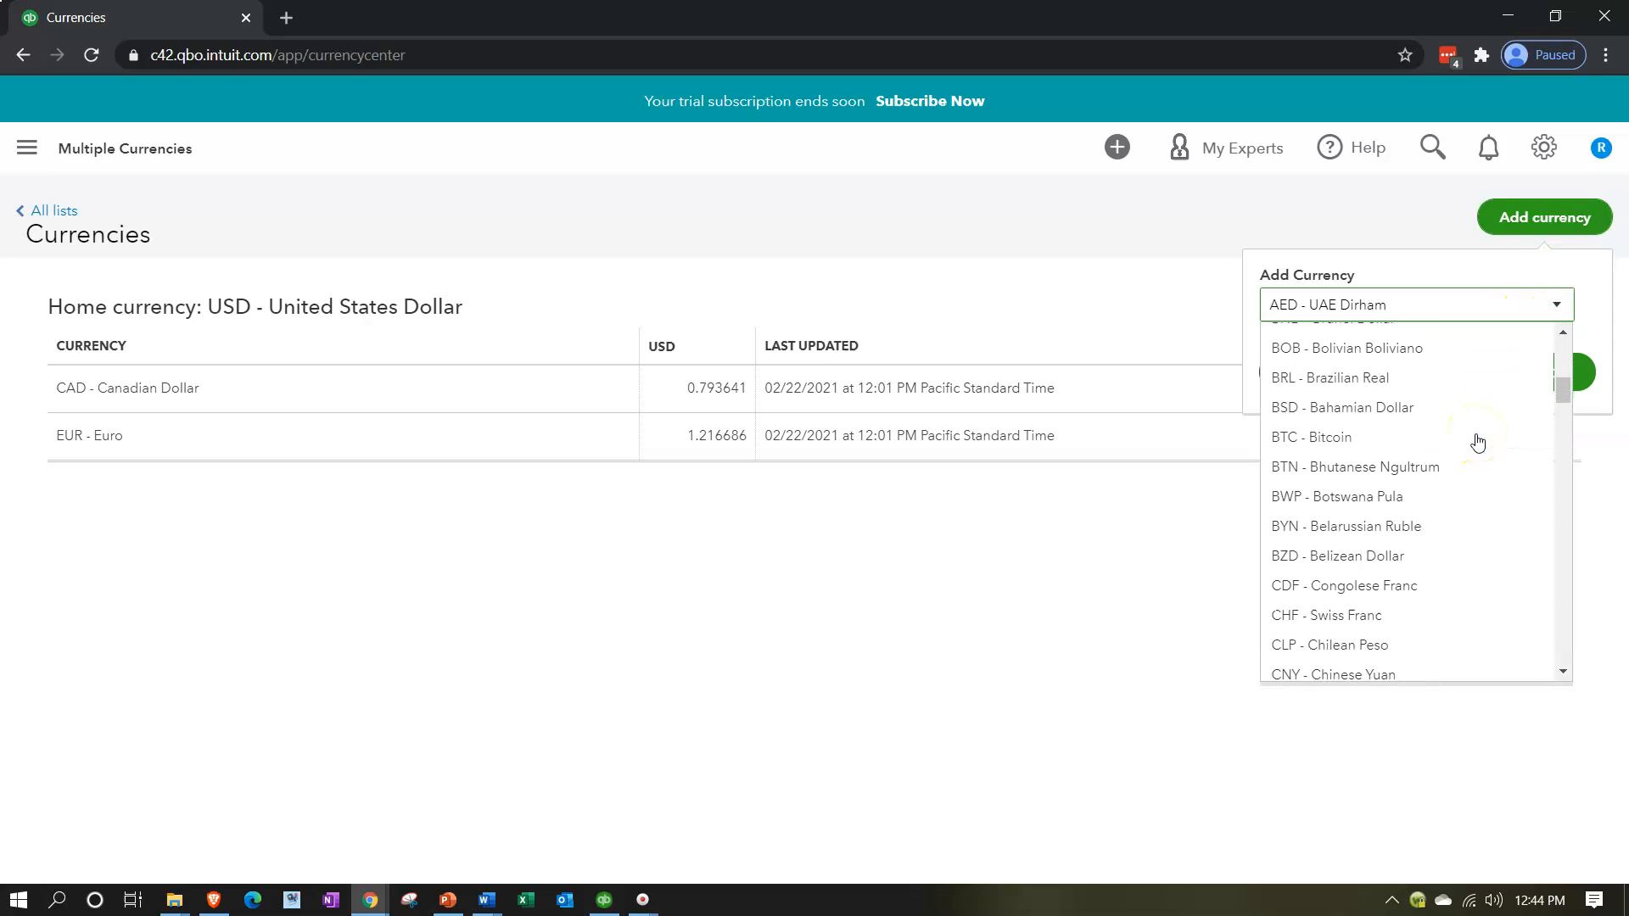
pyautogui.scroll(-10, 1477, 441)
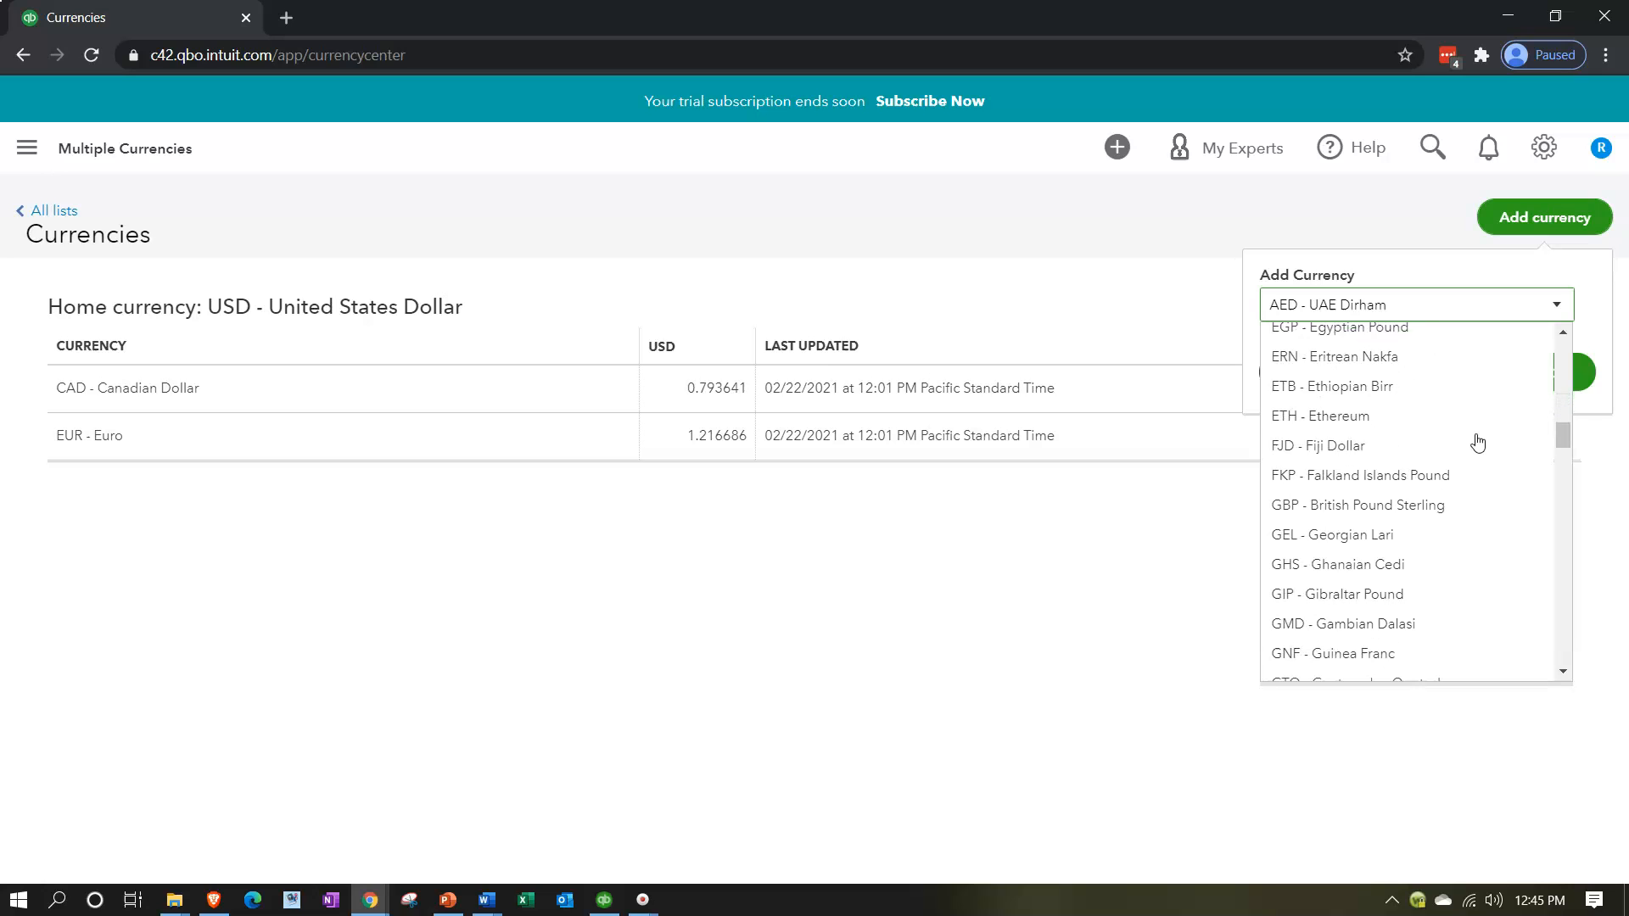
pyautogui.scroll(-2, 1477, 441)
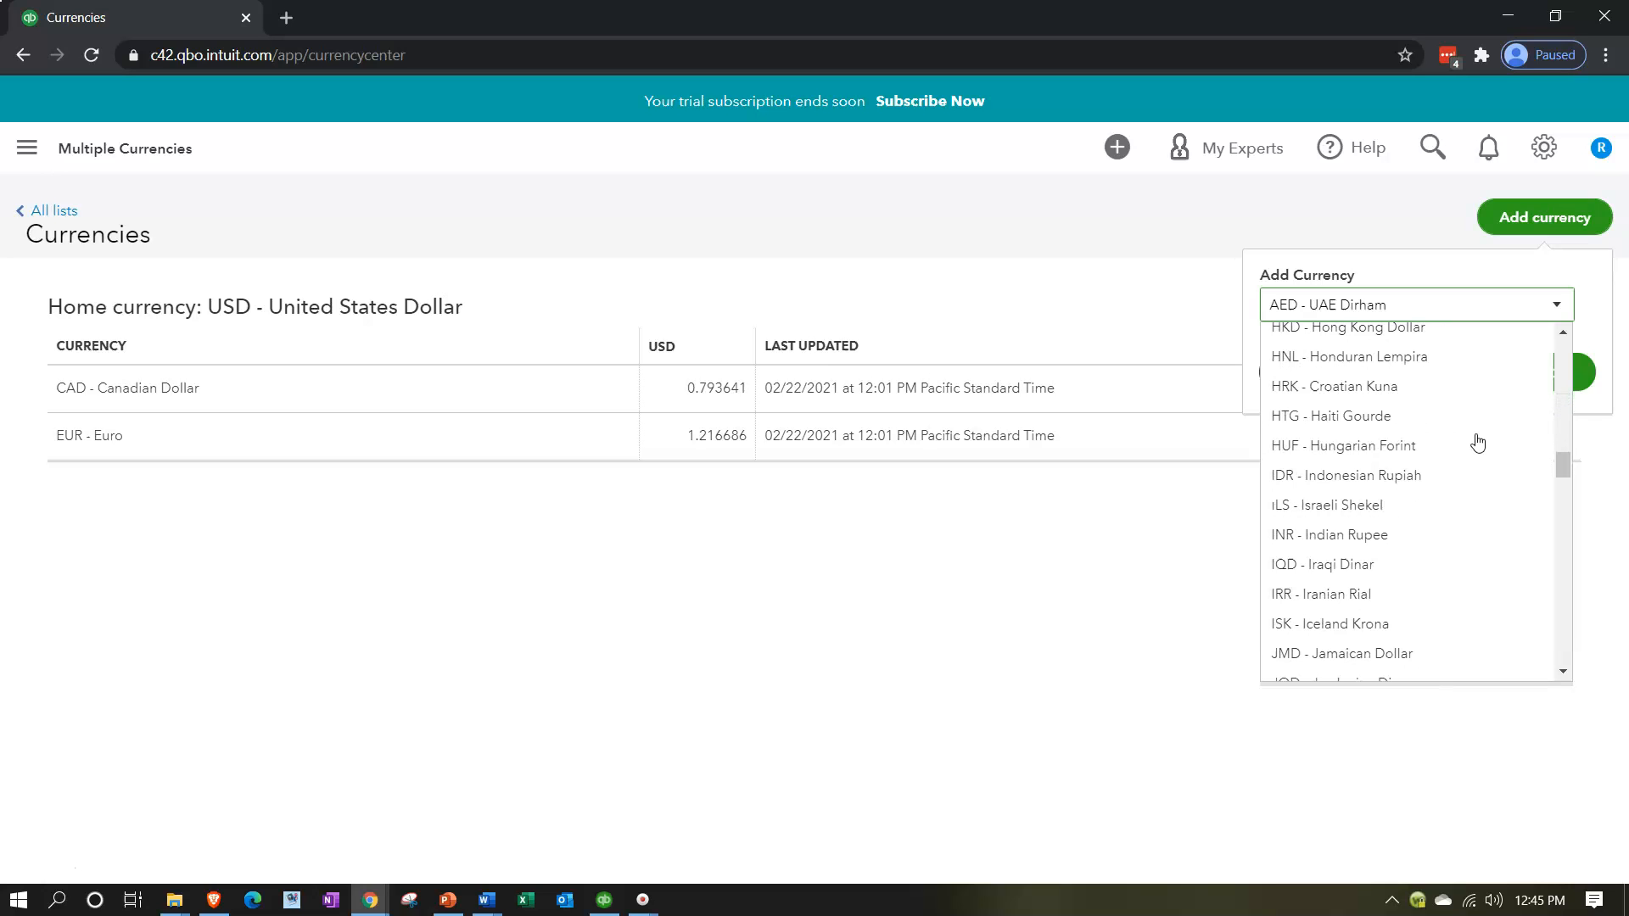
pyautogui.scroll(-3, 1477, 442)
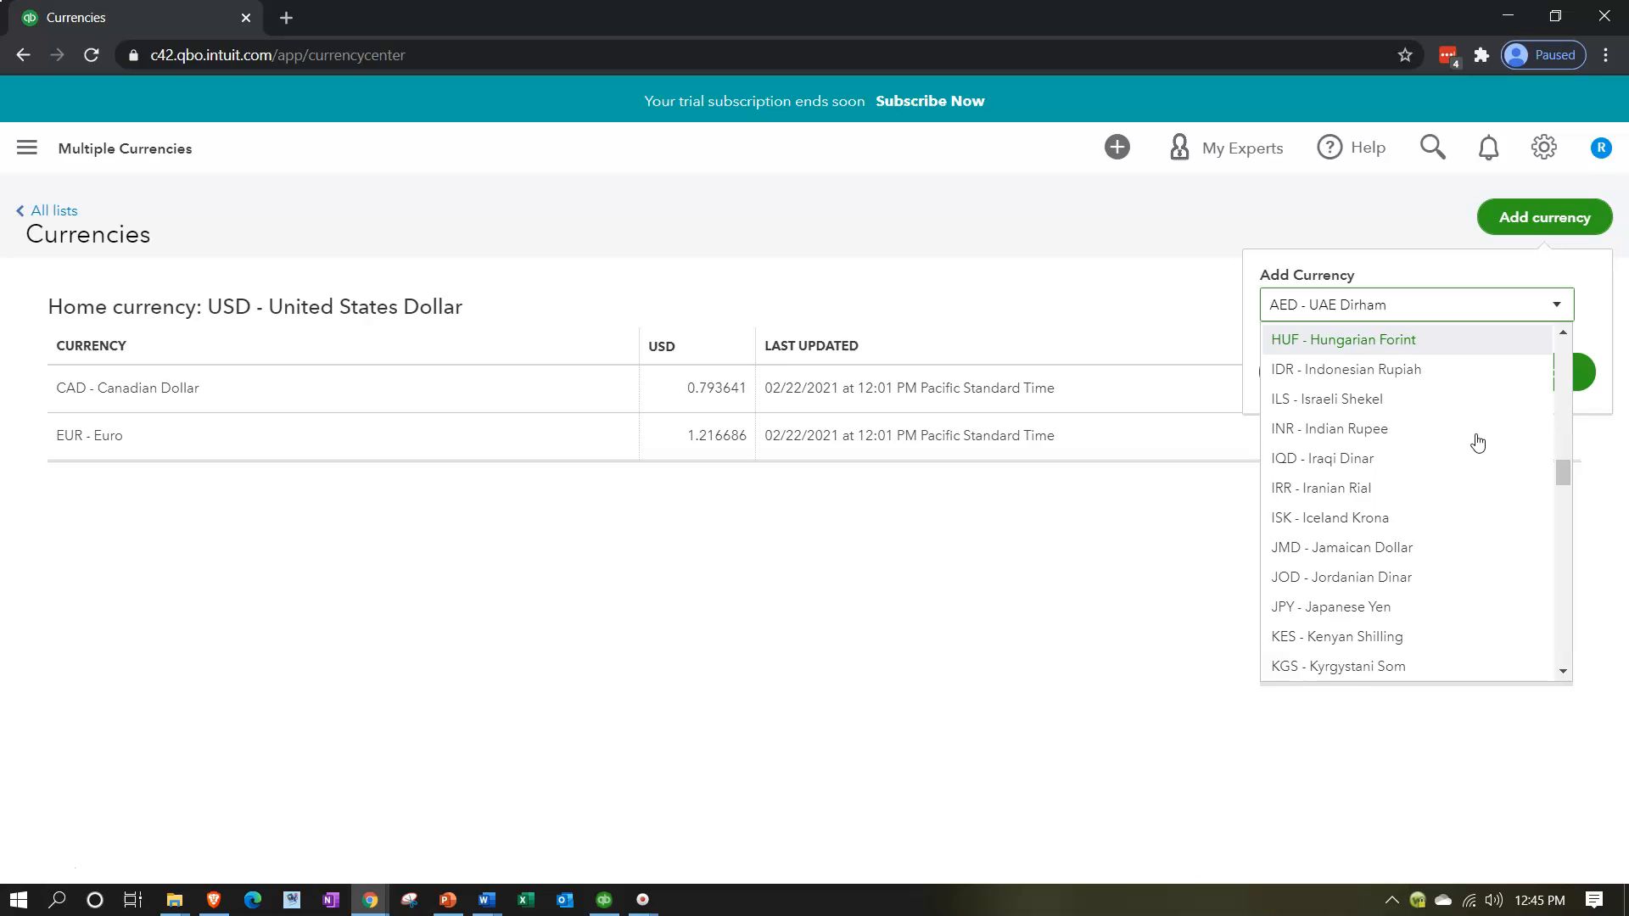
pyautogui.scroll(-10, 1477, 441)
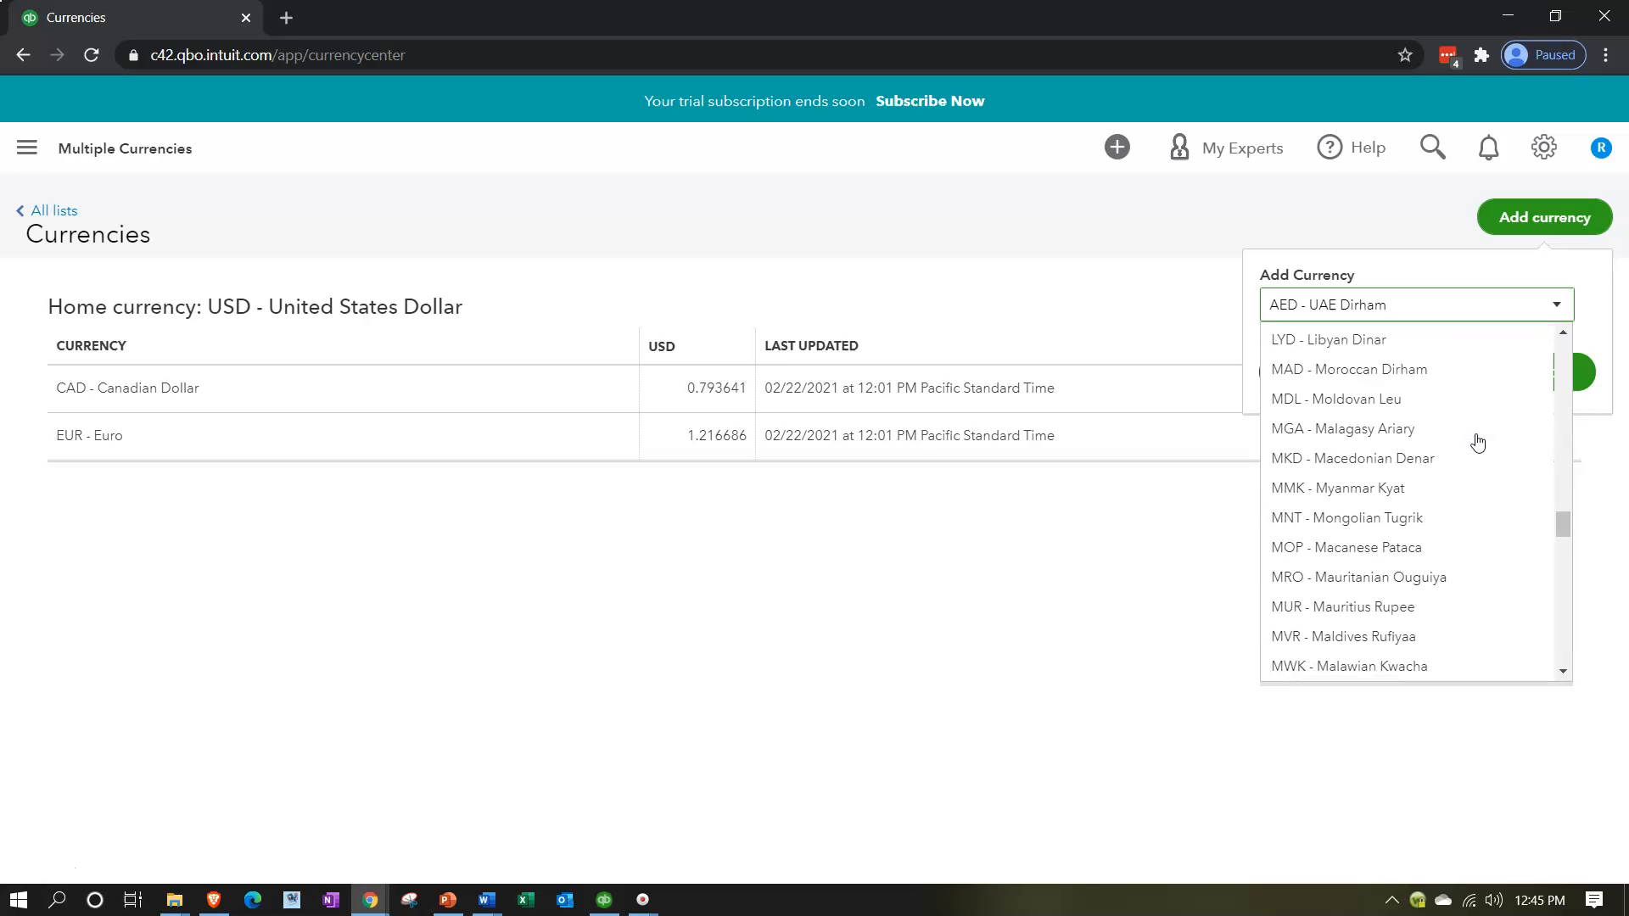
pyautogui.scroll(-15, 1477, 442)
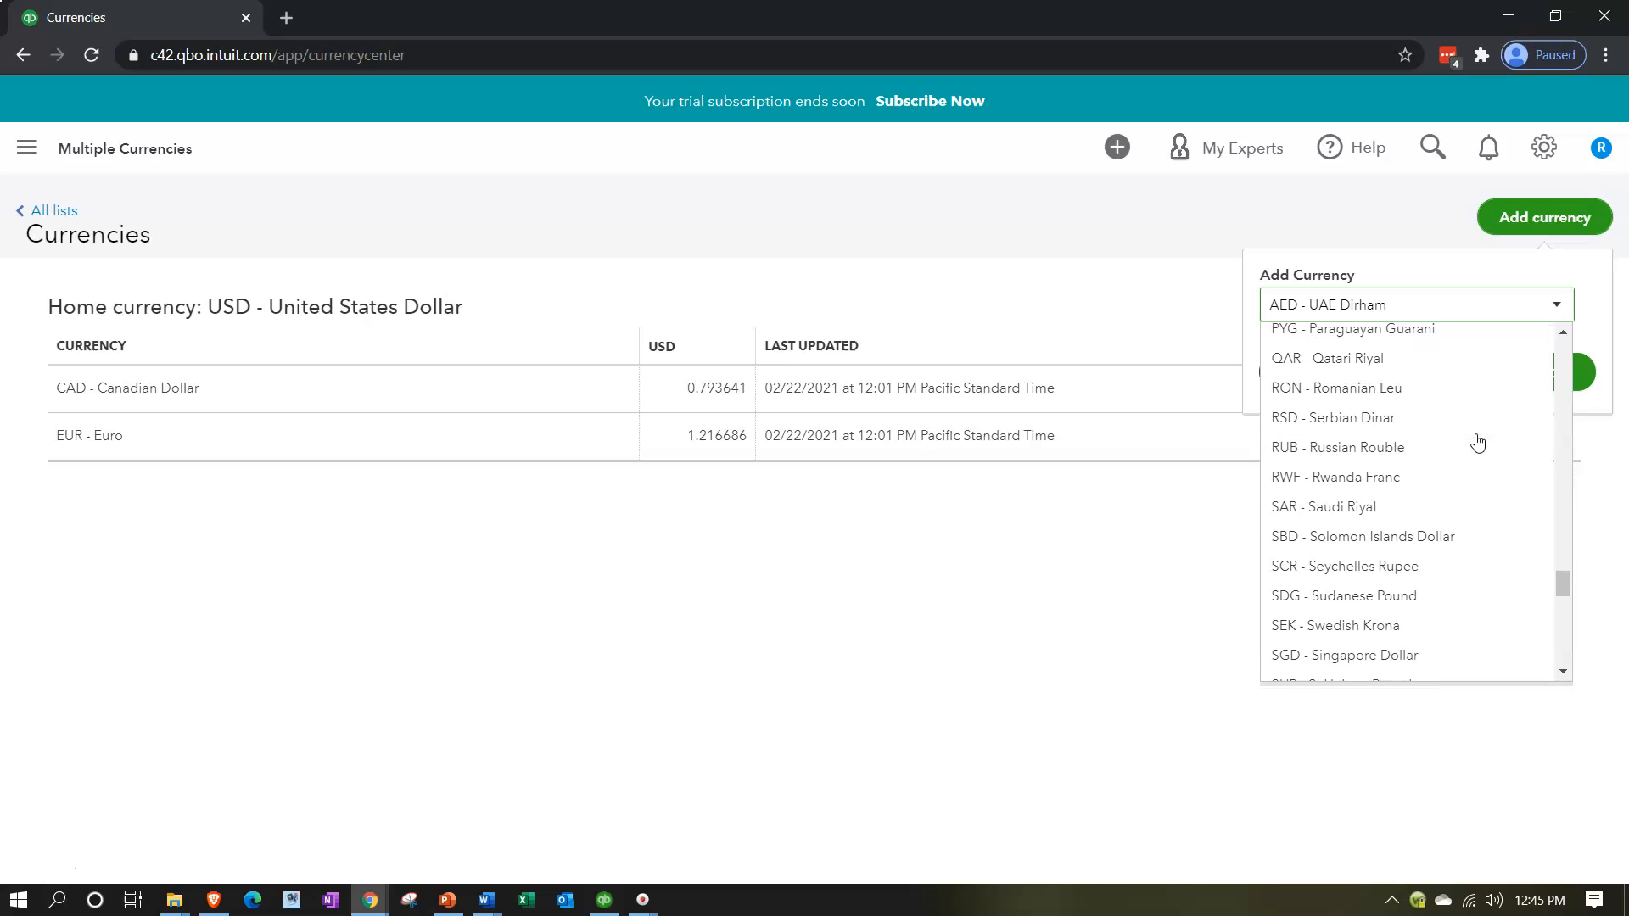
pyautogui.scroll(-15, 1477, 441)
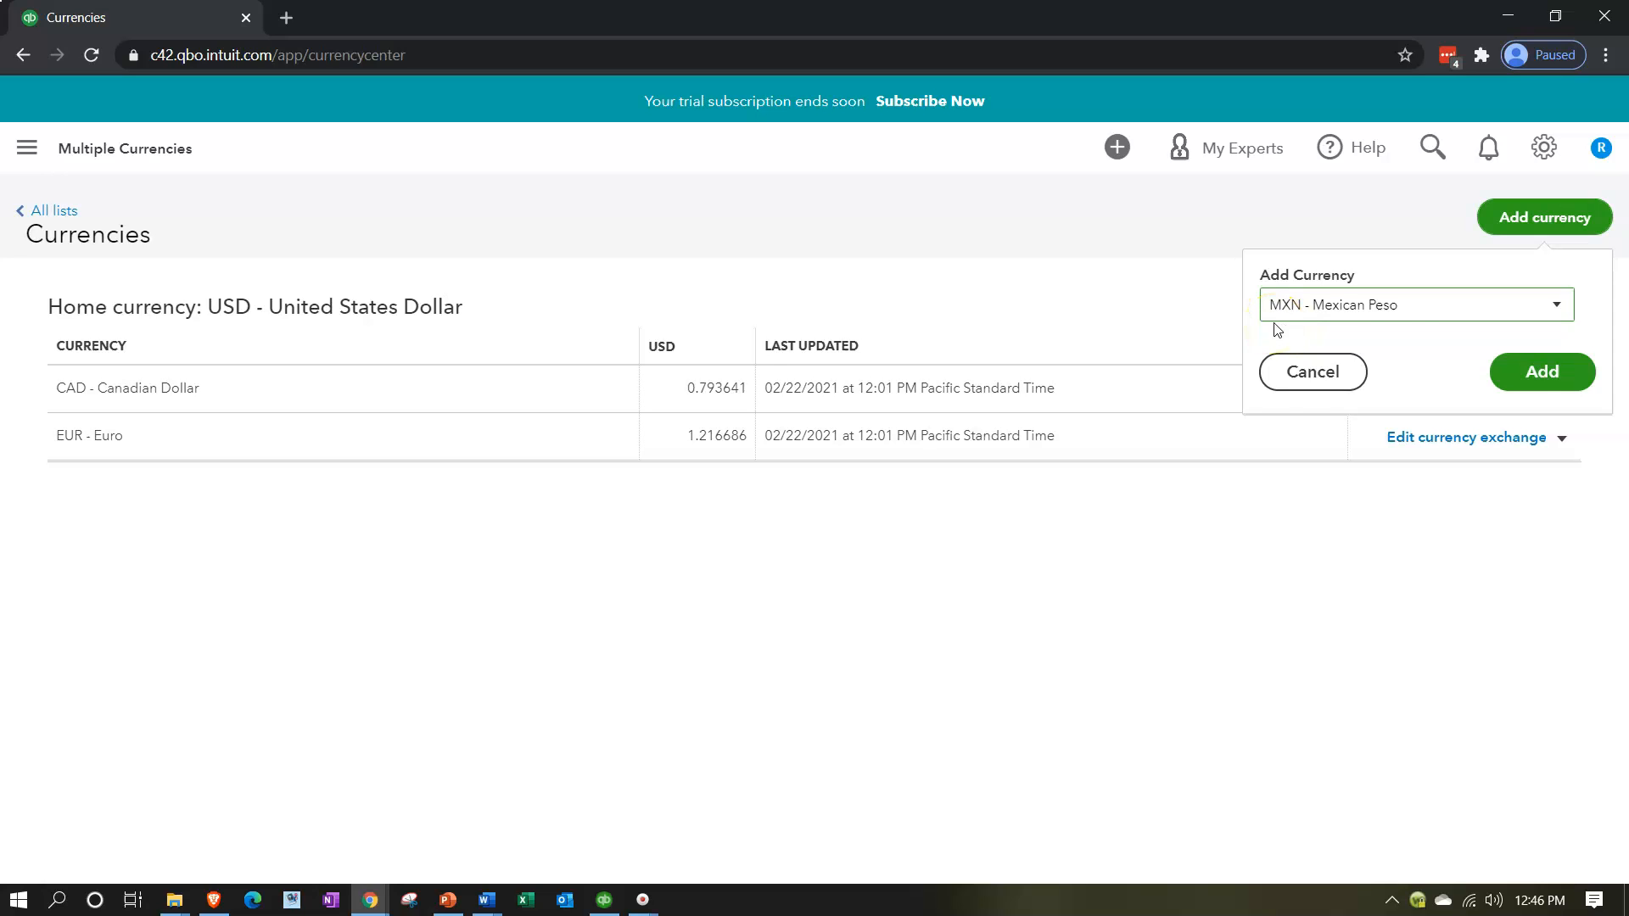
pyautogui.click(1542, 372)
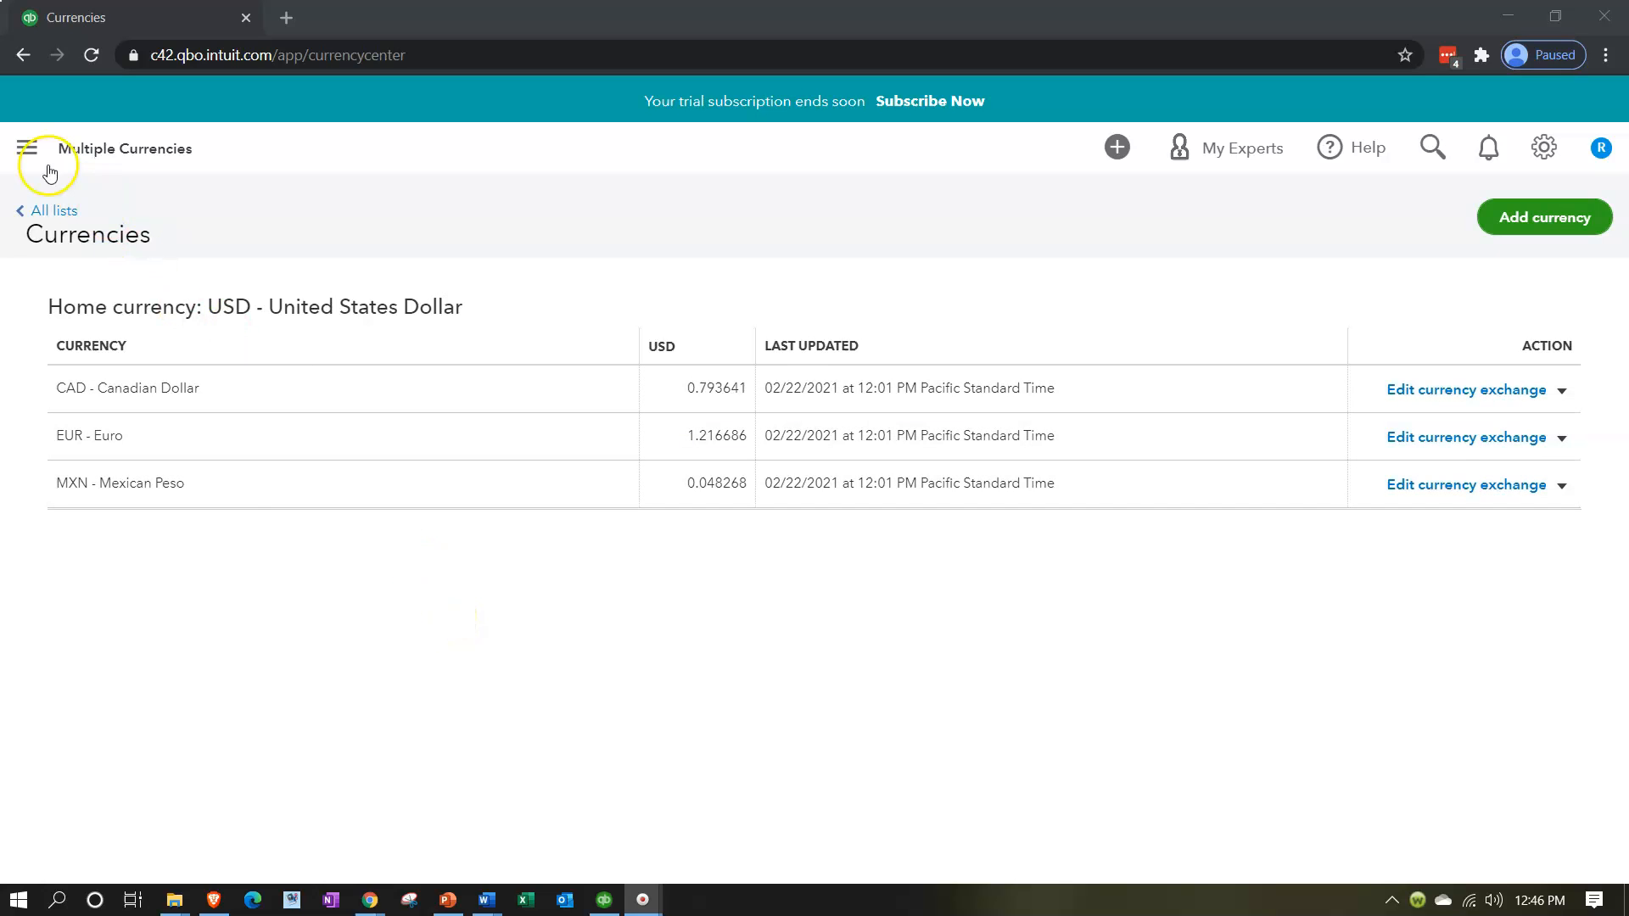
# Expand the navigation menu again and open the Chart of Accounts at its list of accounts.
pyautogui.click(27, 148)
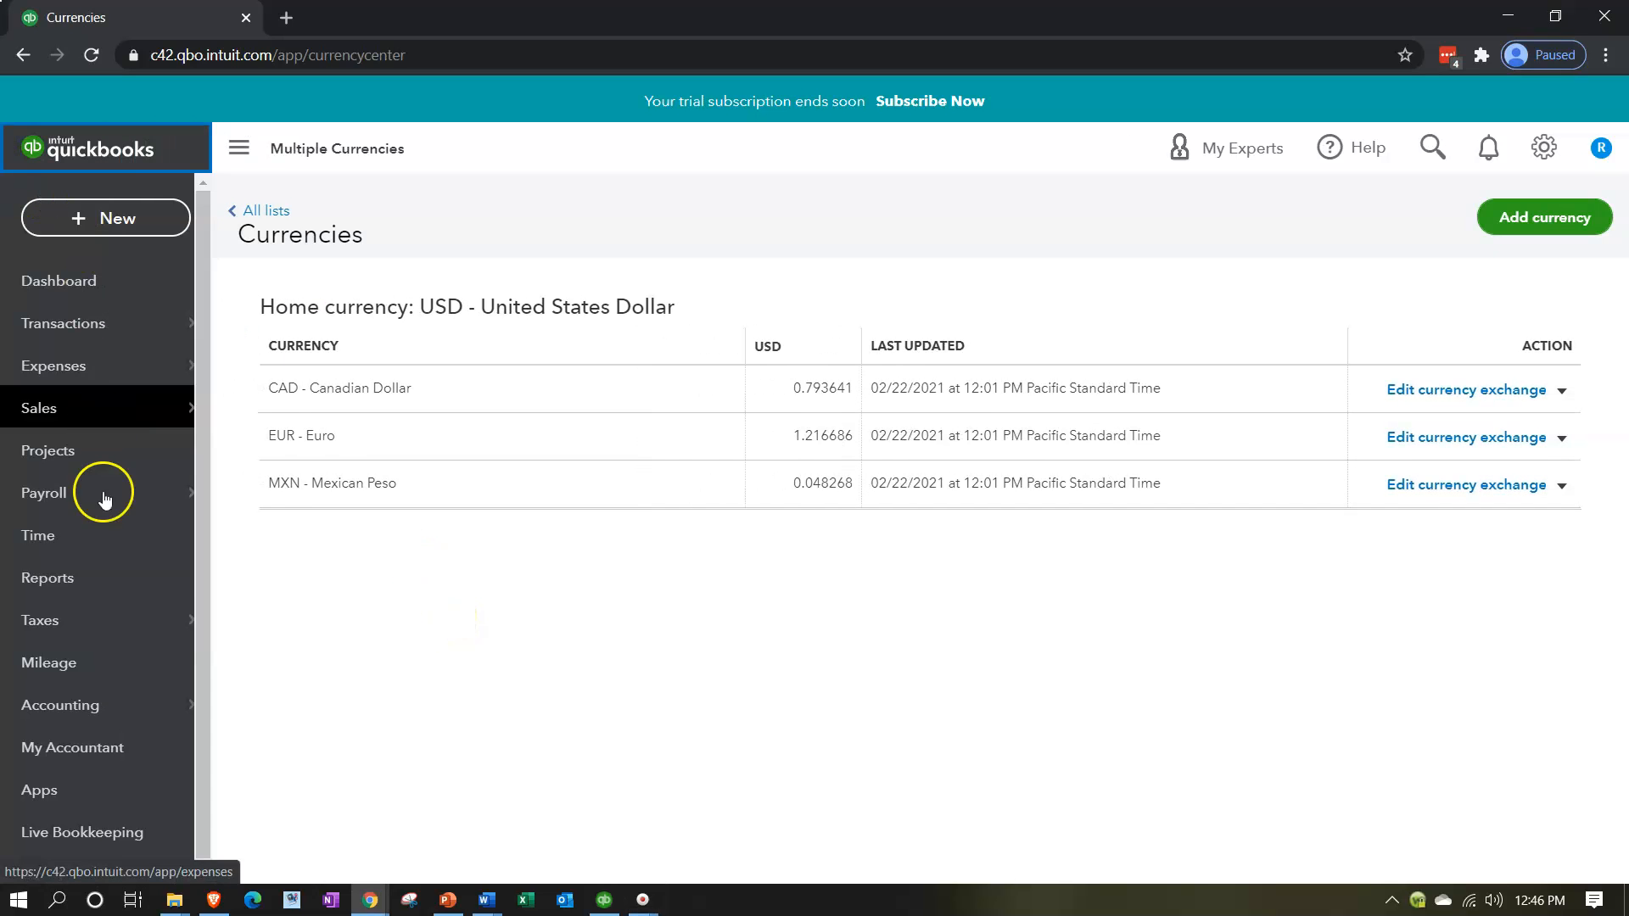
pyautogui.click(85, 713)
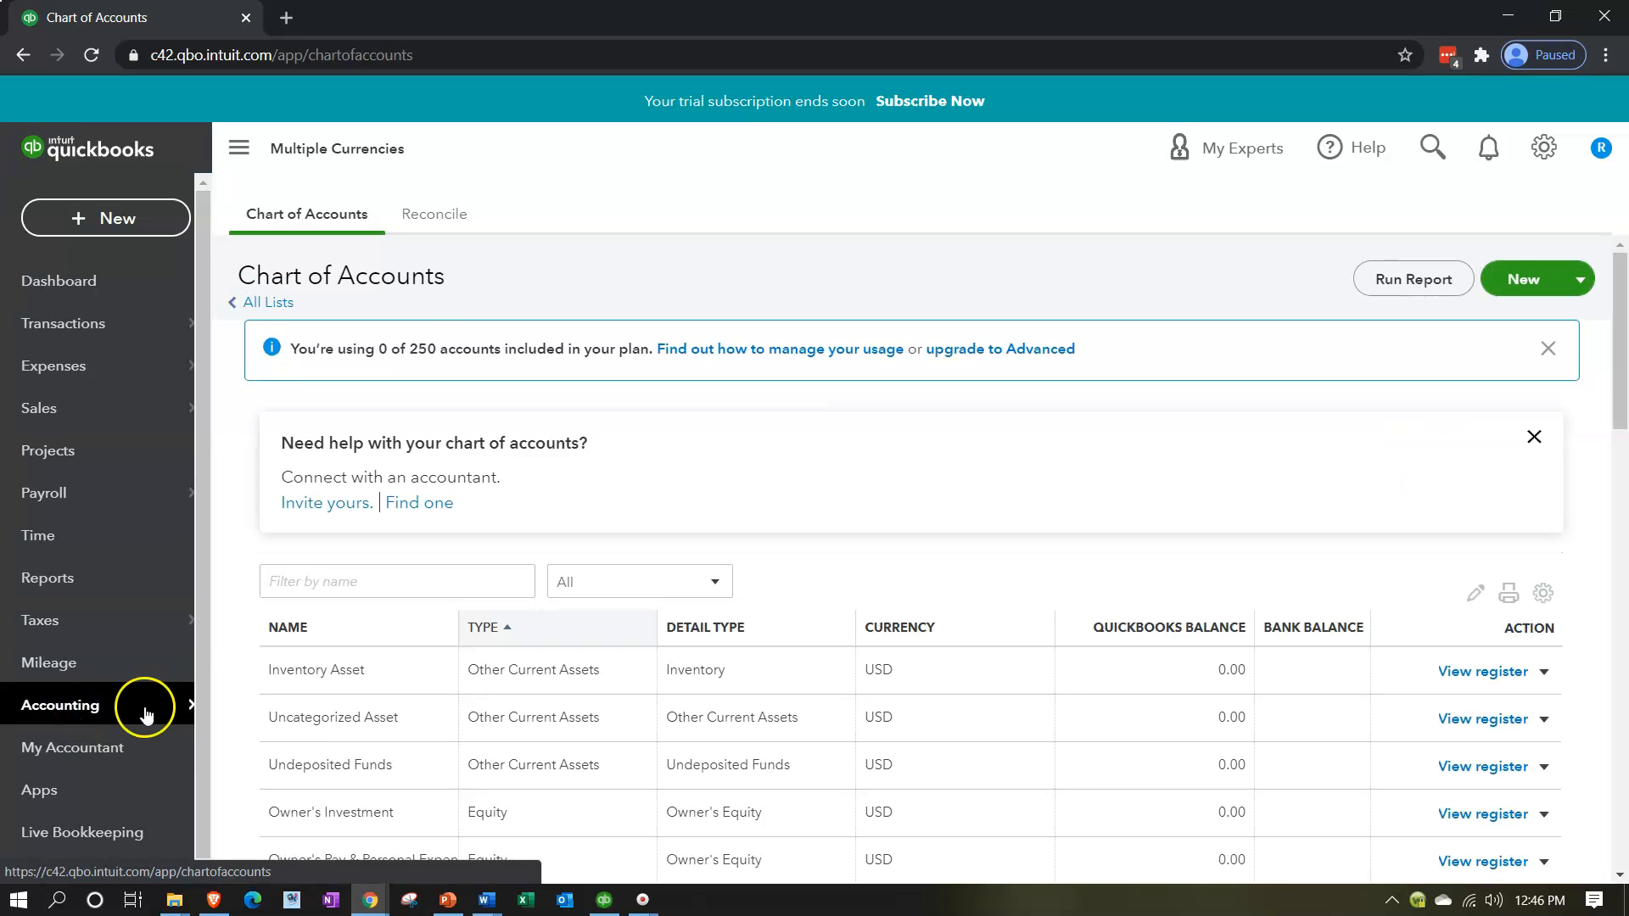
pyautogui.scroll(-2, 710, 670)
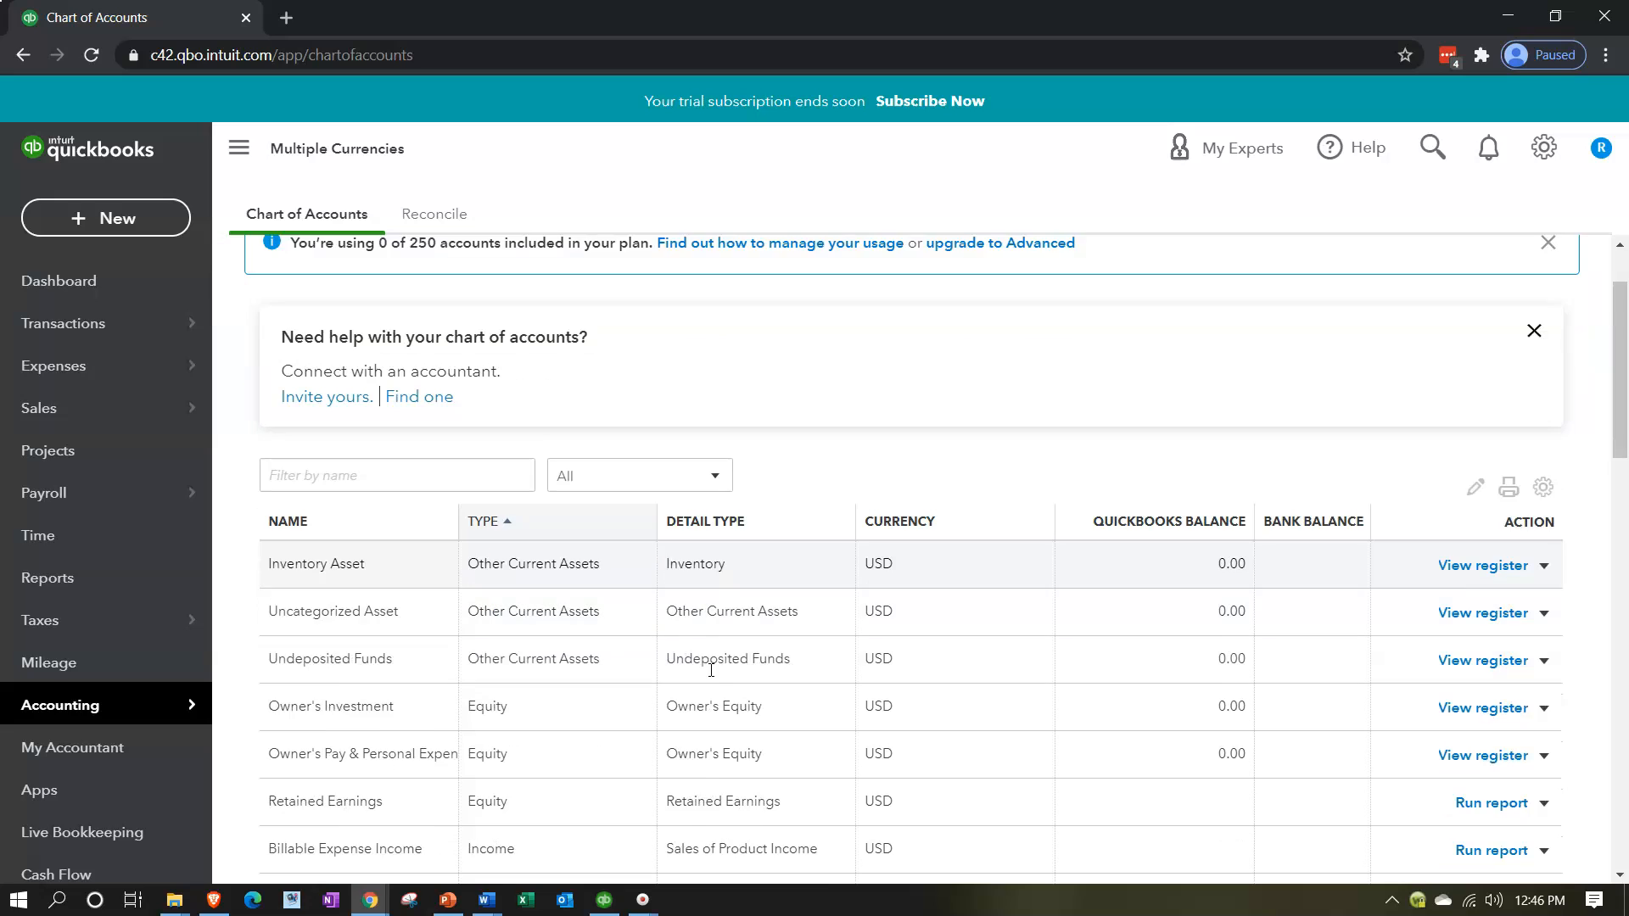
# Review the account list, start a new account with type Bank, and check its currency setting.
pyautogui.scroll(-1, 711, 675)
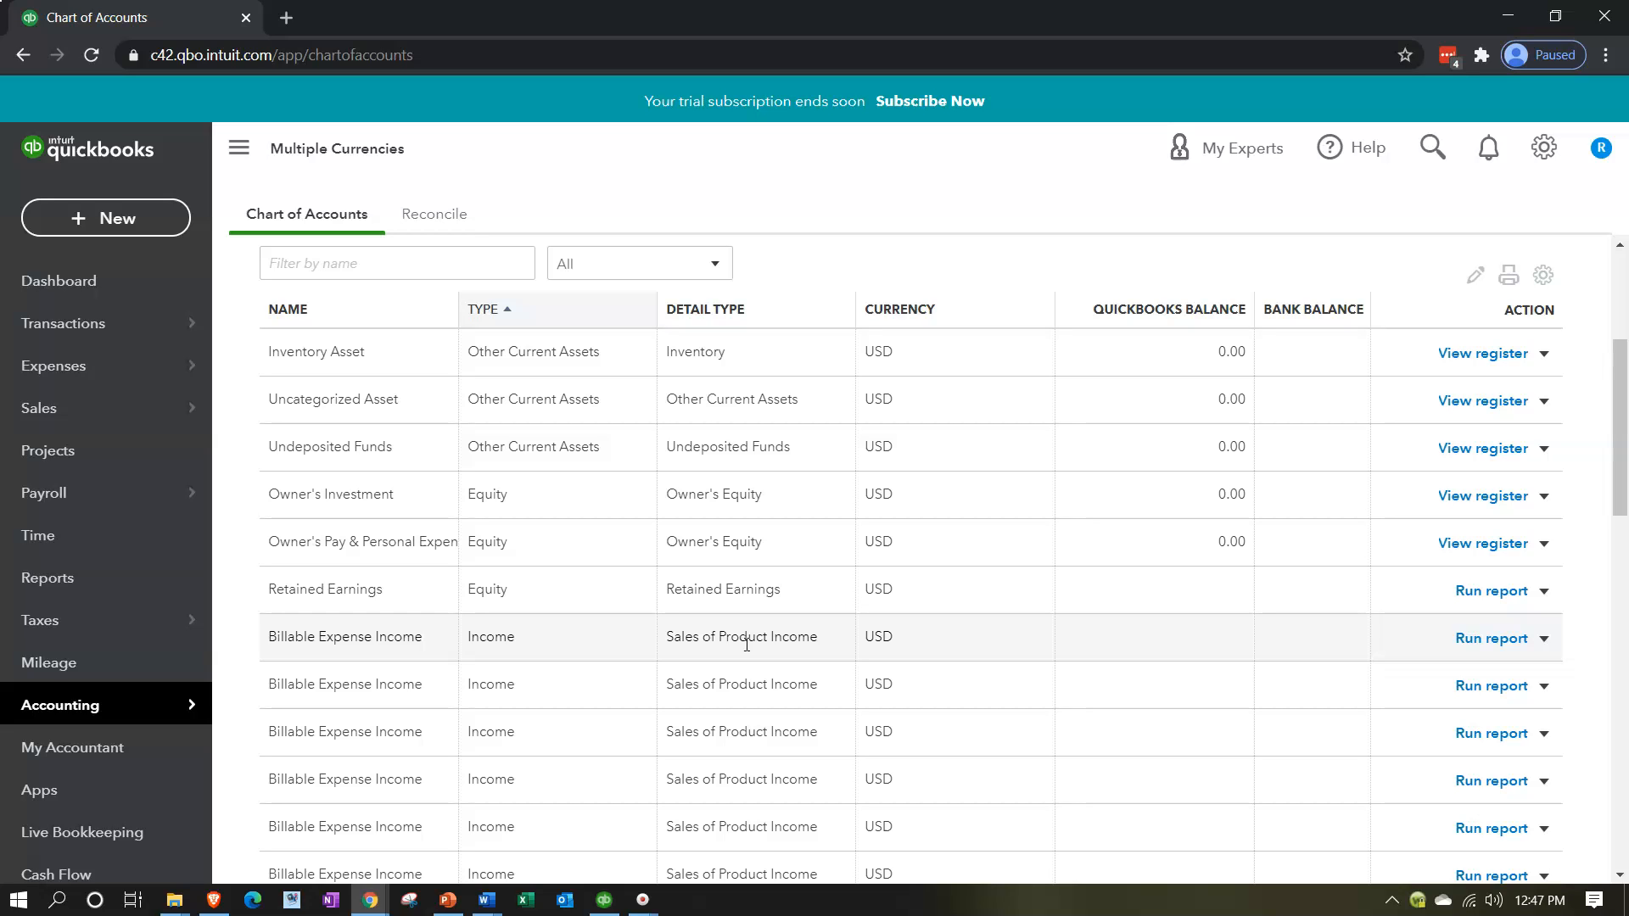
pyautogui.scroll(3, 746, 644)
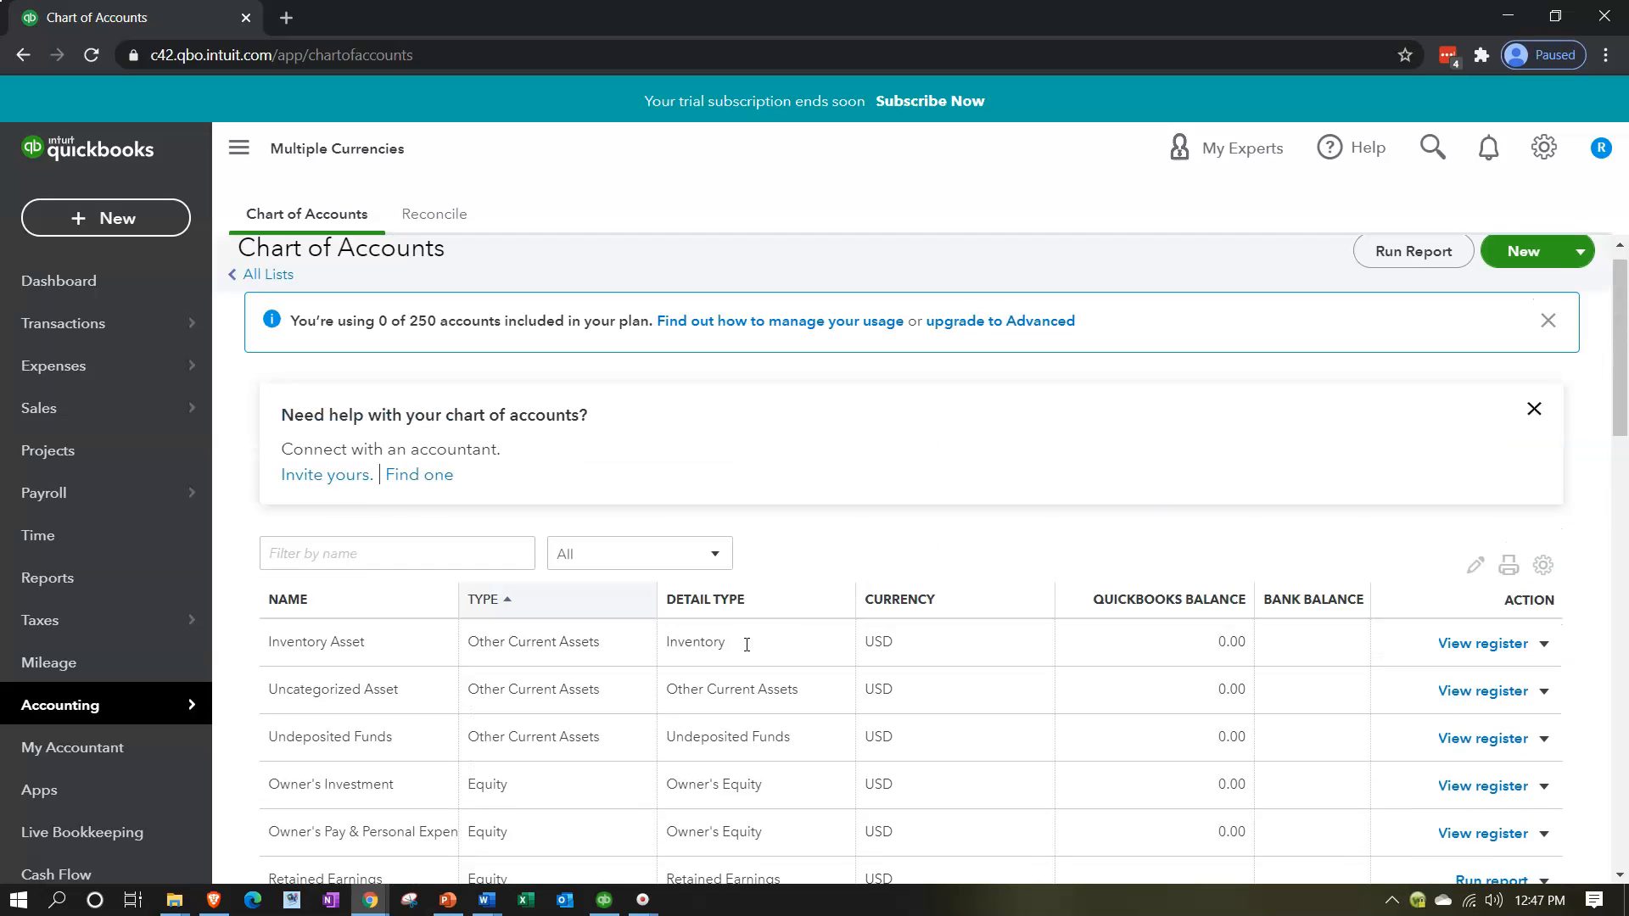
pyautogui.scroll(1, 1265, 429)
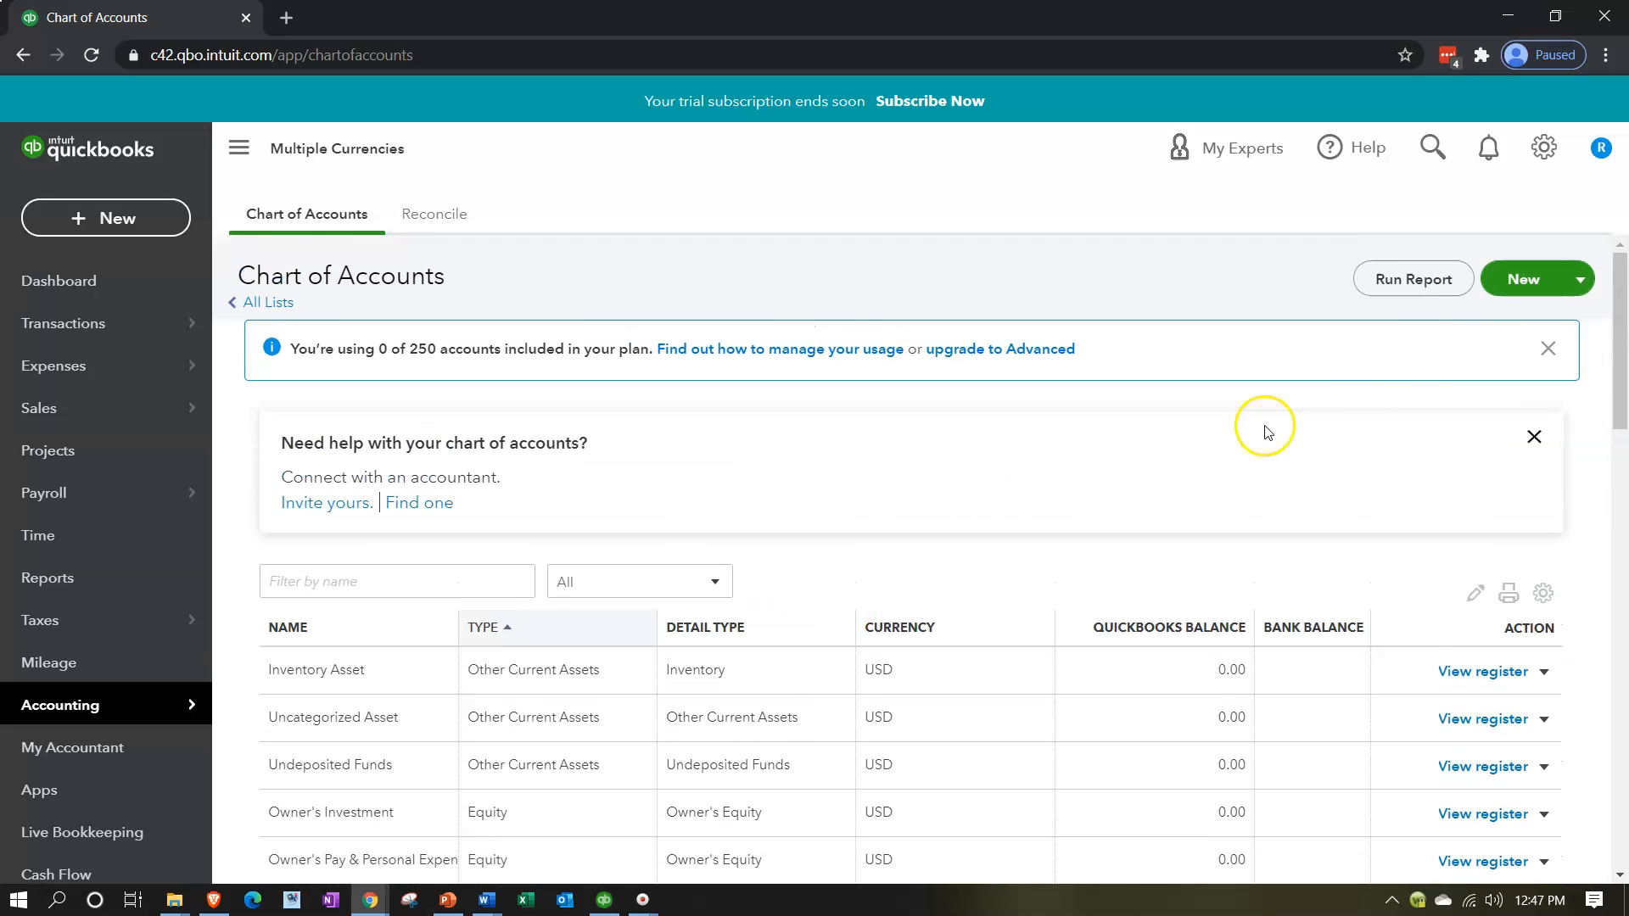
pyautogui.click(1525, 282)
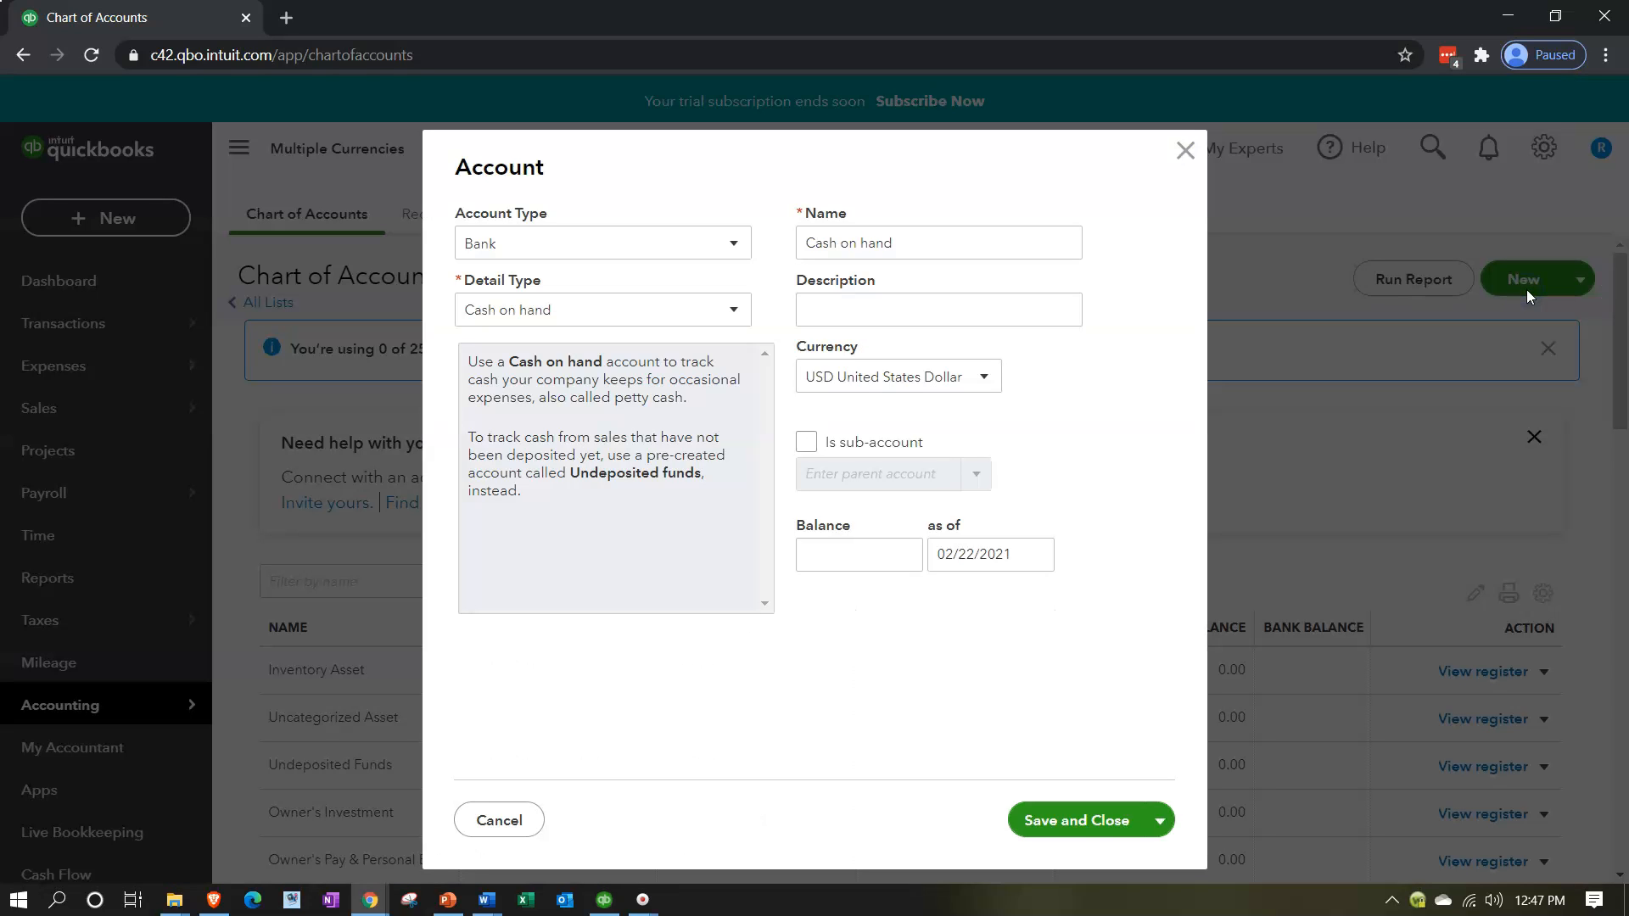
pyautogui.click(727, 245)
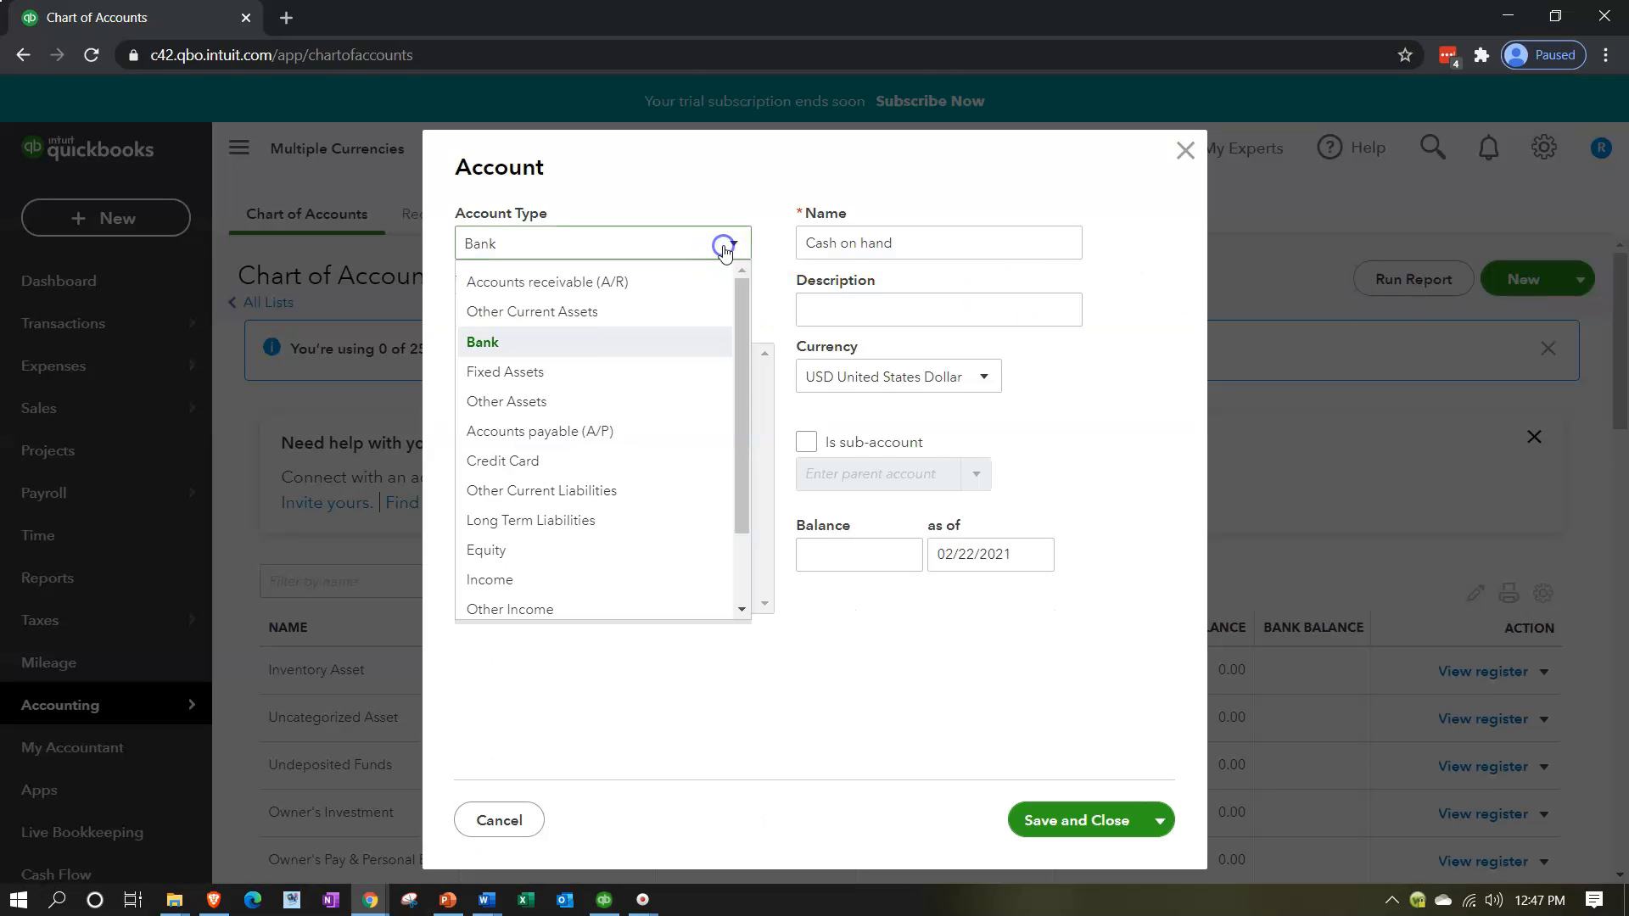
pyautogui.click(528, 342)
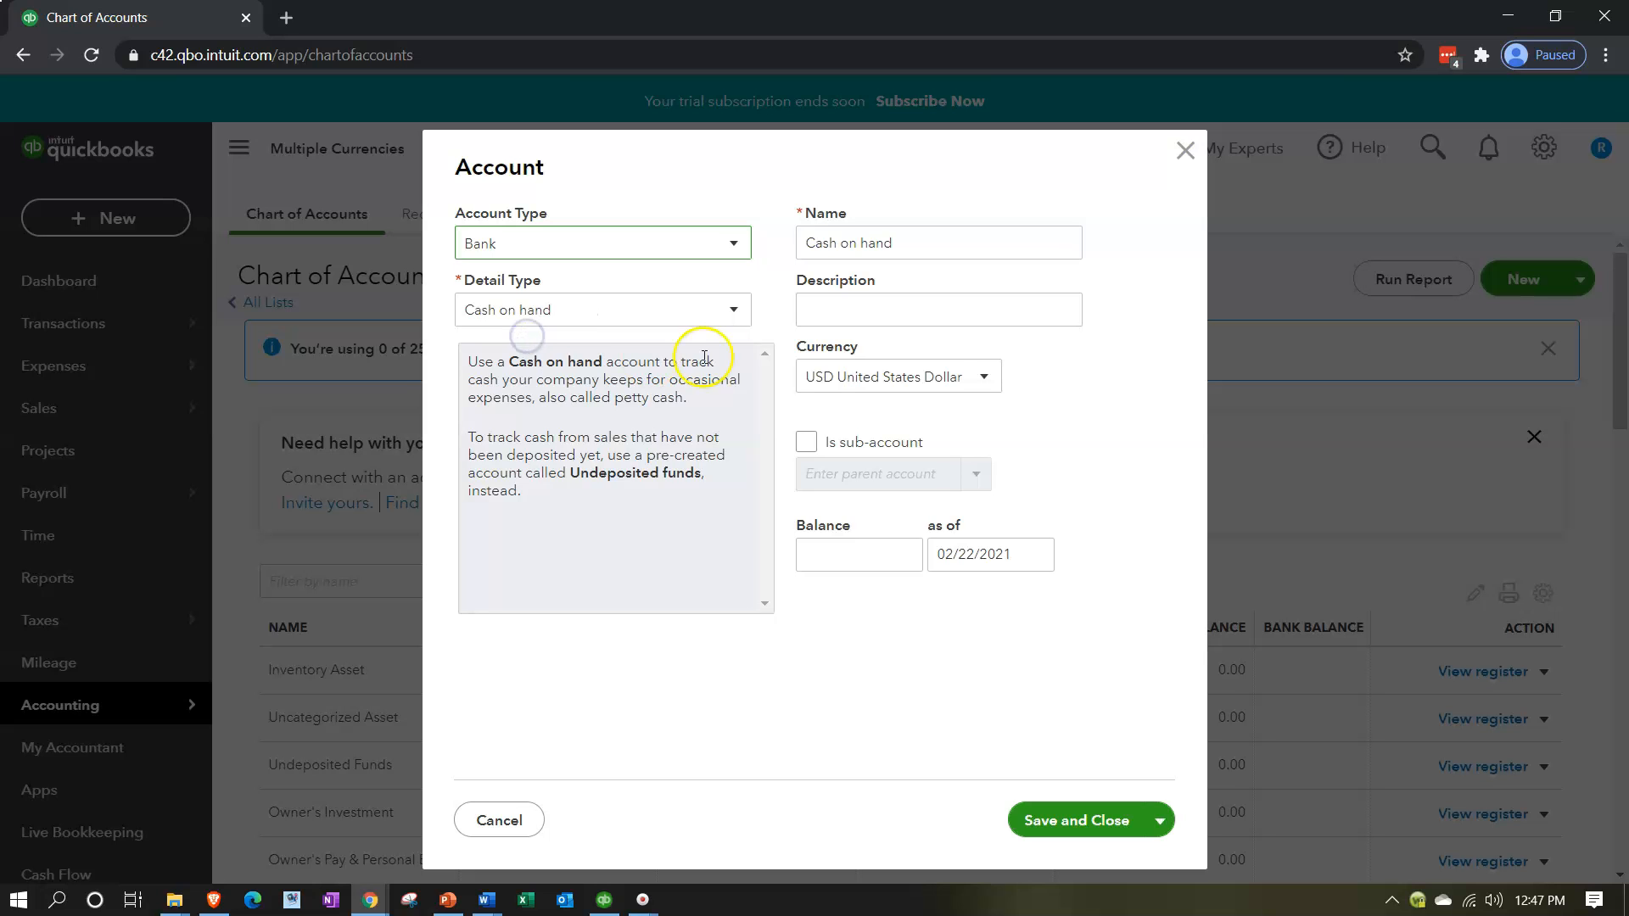
pyautogui.click(982, 379)
pyautogui.click(982, 379)
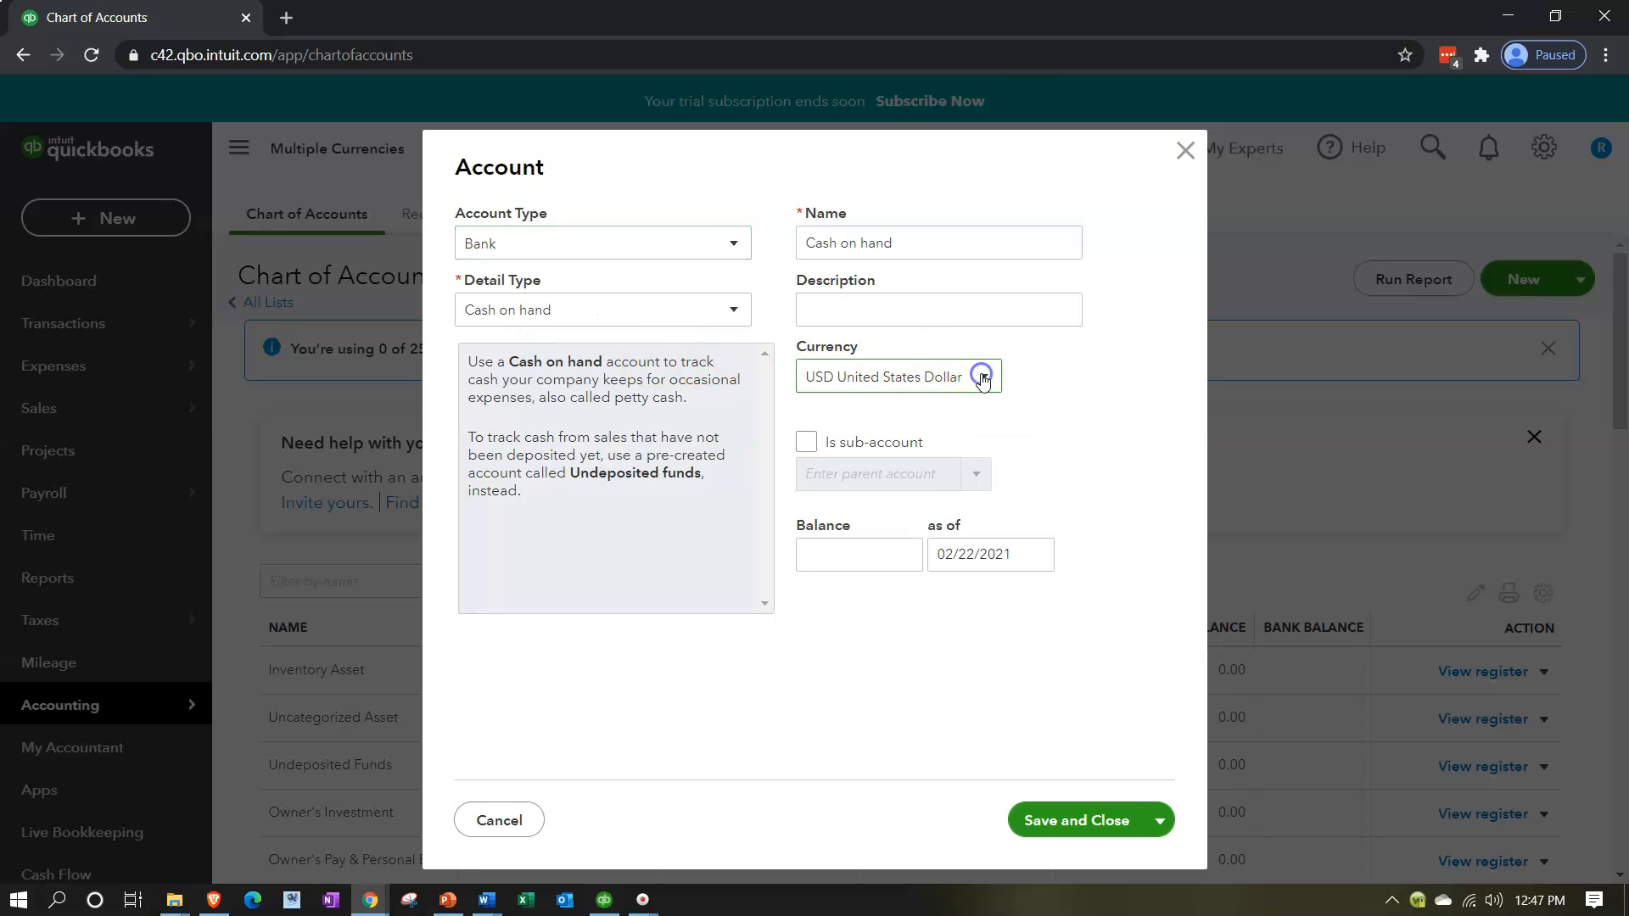
# Examine the new account form for the Accounts receivable (A/R) and Accounts payable (A/P) types, and close it without saving.
pyautogui.click(722, 251)
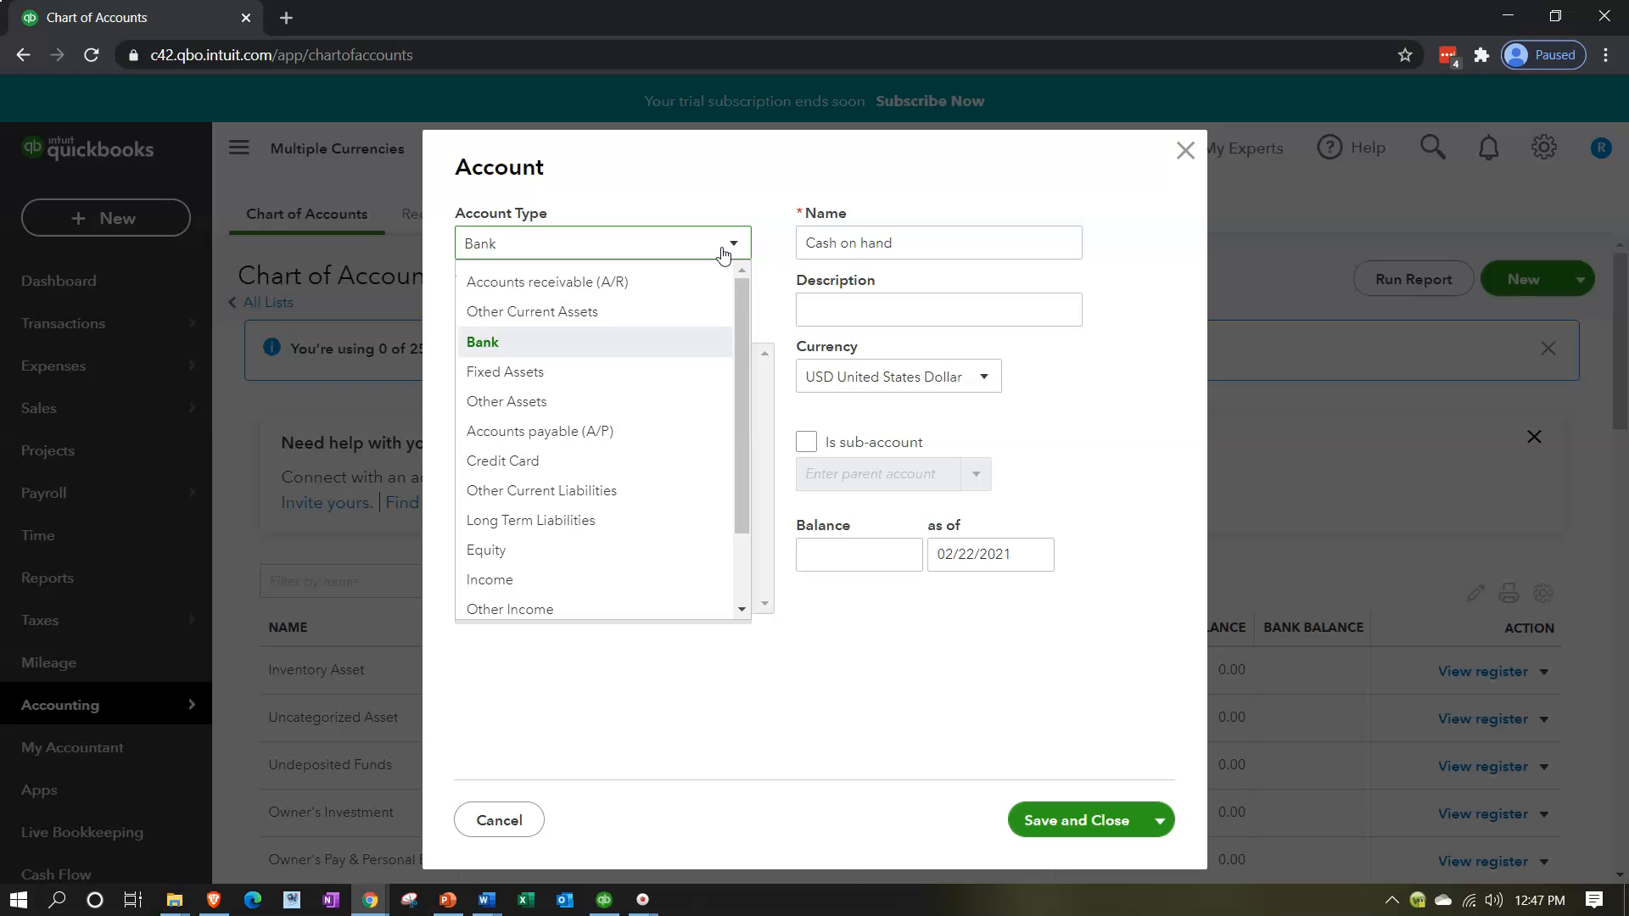
pyautogui.click(727, 244)
pyautogui.click(727, 243)
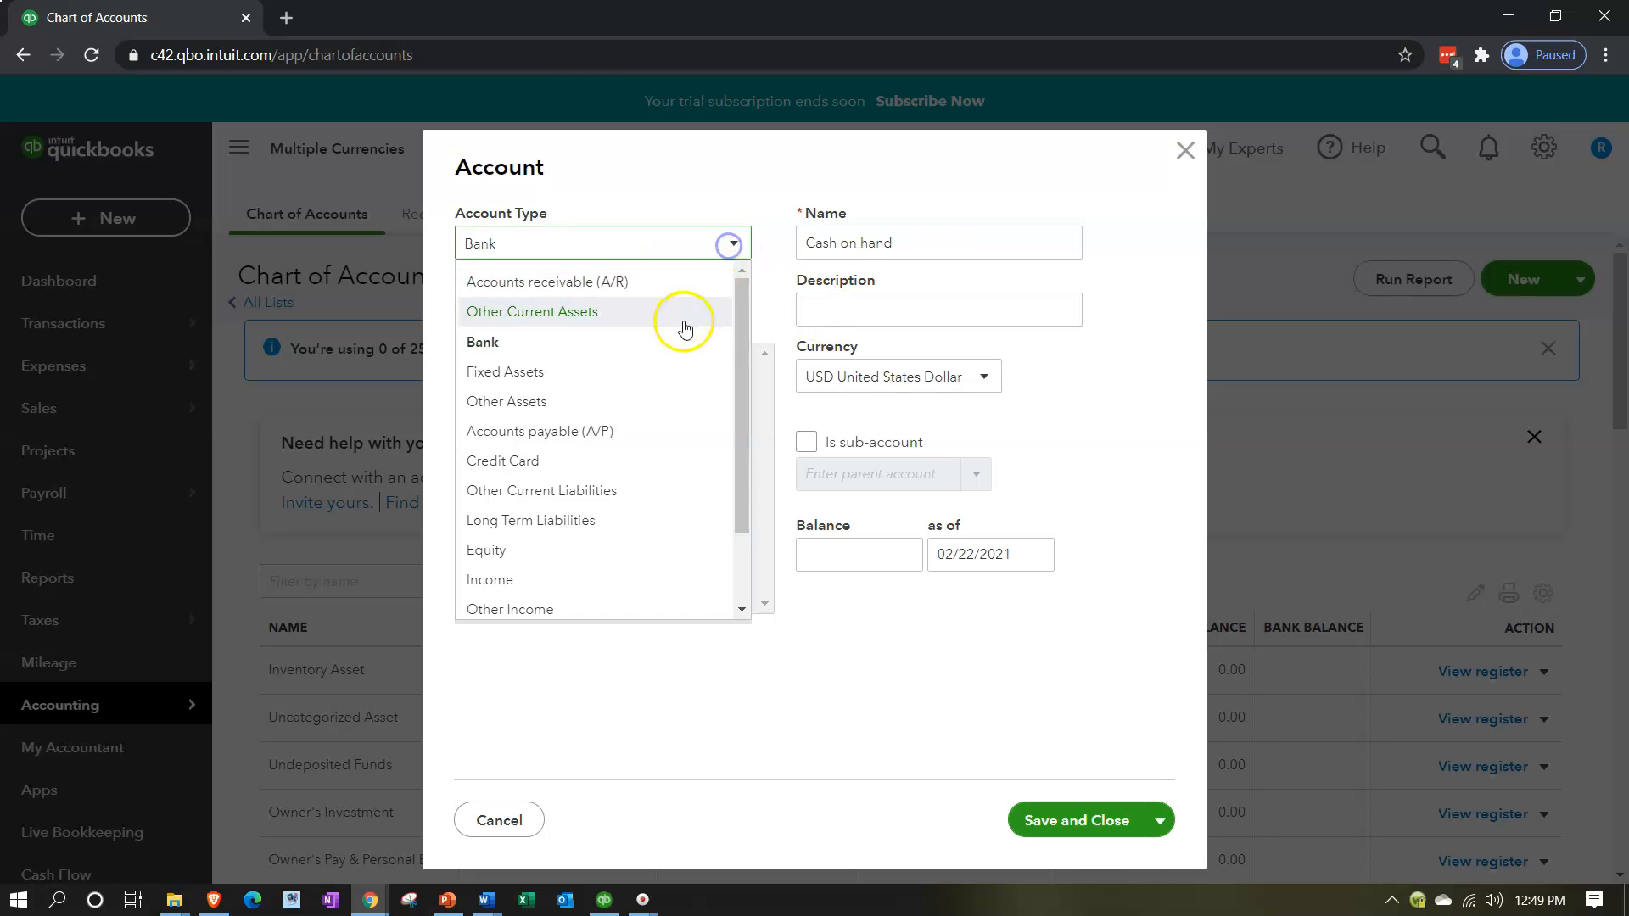
pyautogui.click(644, 291)
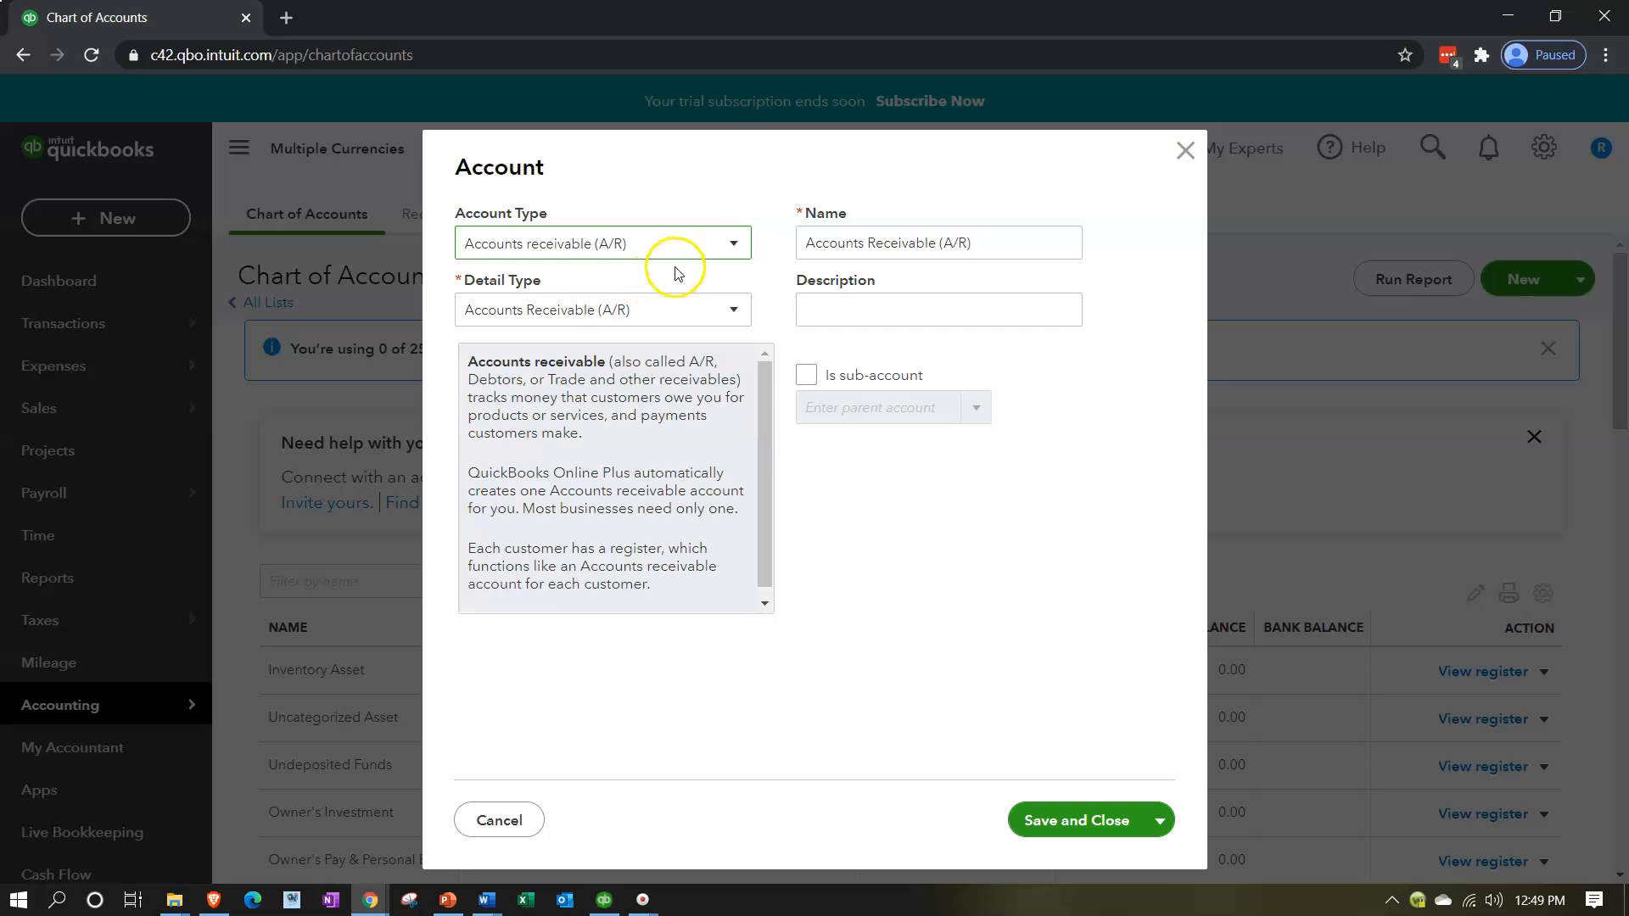
pyautogui.click(731, 244)
pyautogui.click(628, 429)
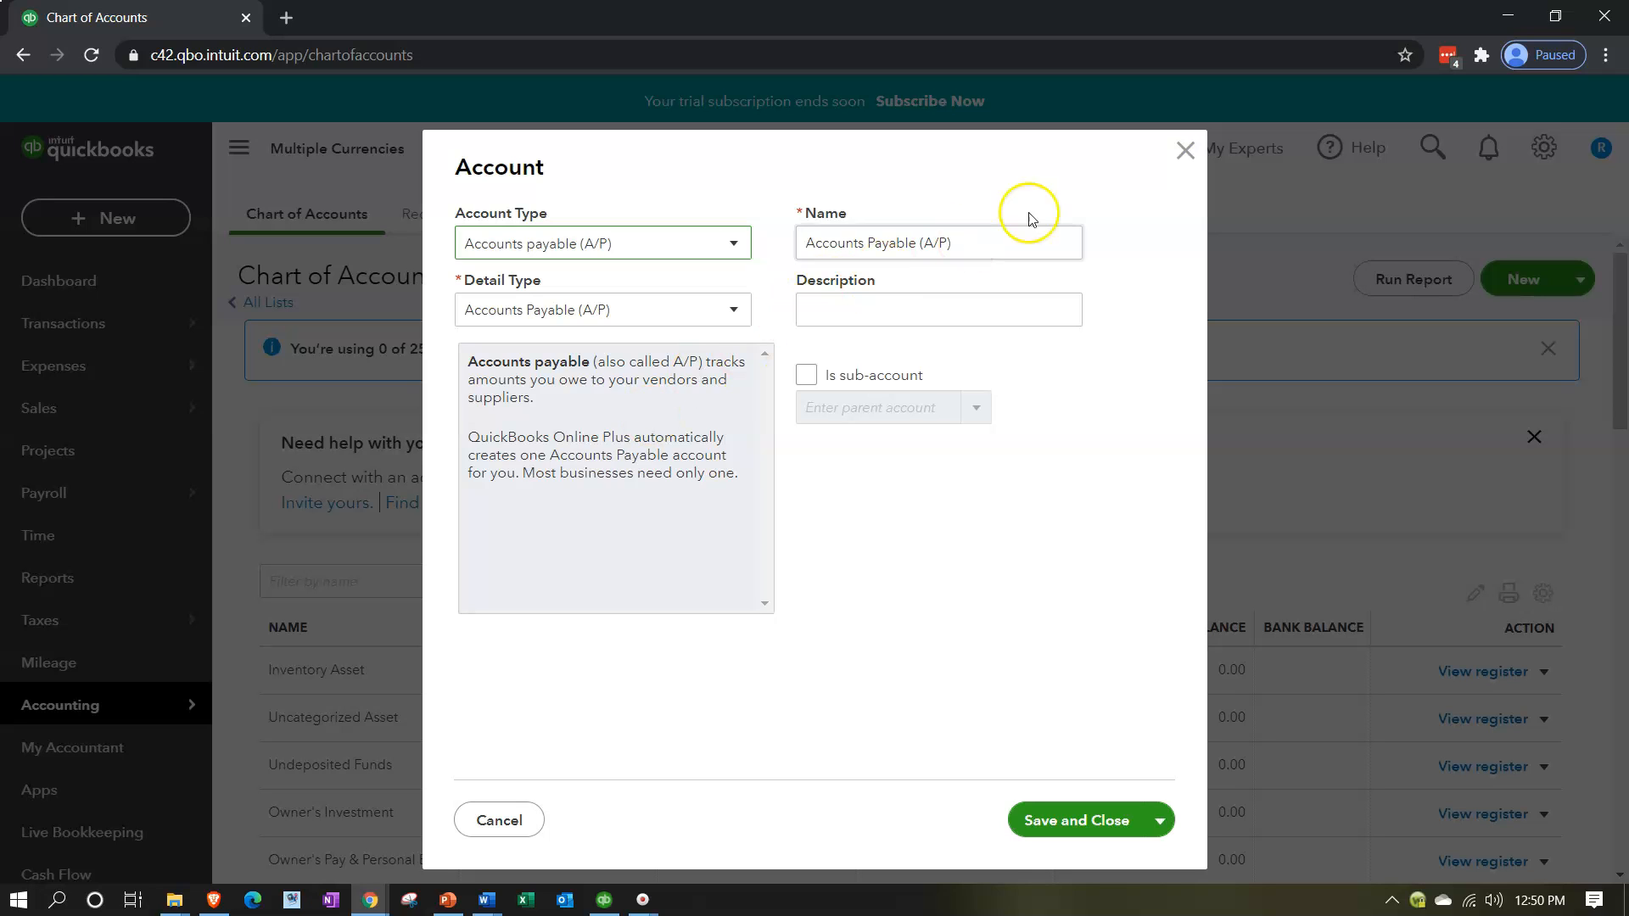
pyautogui.click(1185, 153)
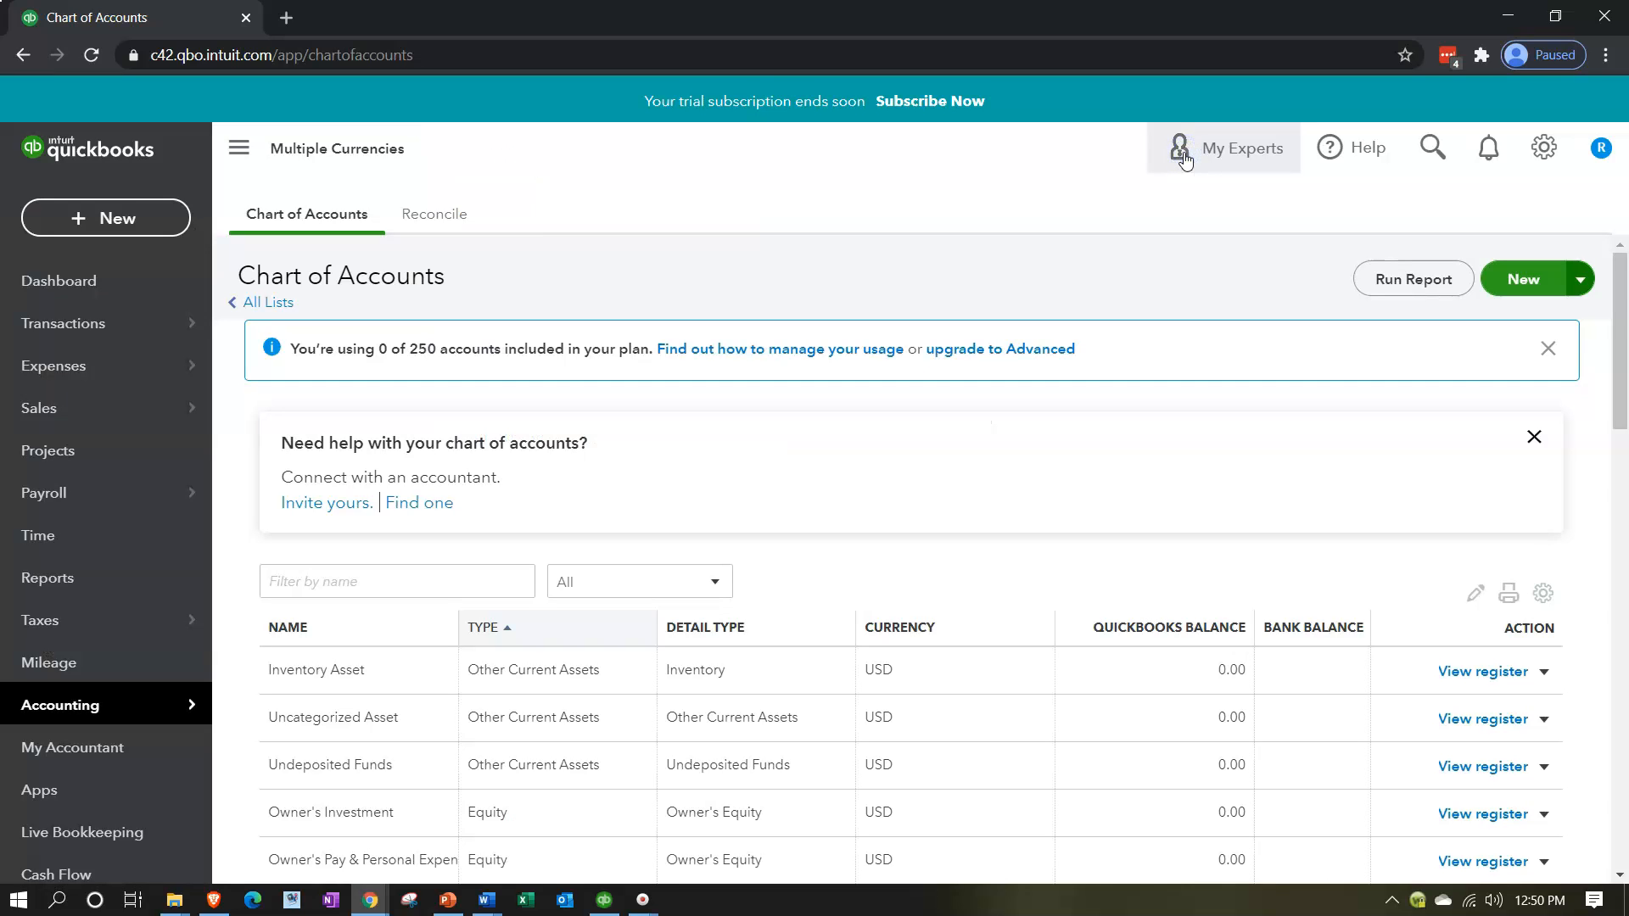
# Go to the Customers page in Sales and start adding a customer manually.
pyautogui.moveTo(88, 367)
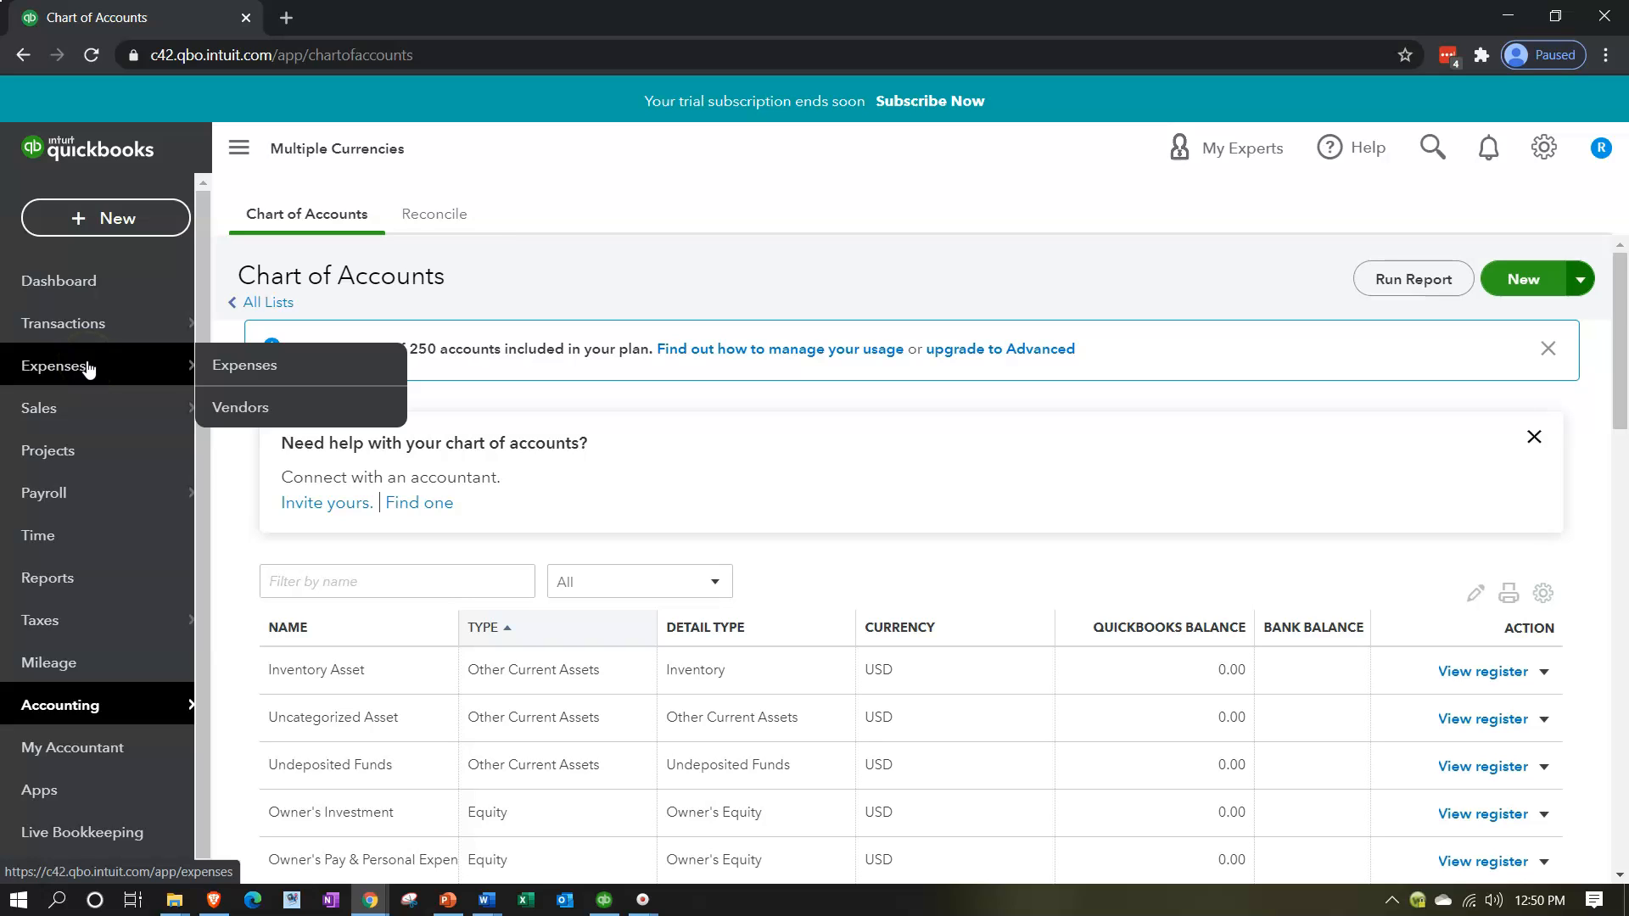
pyautogui.click(71, 424)
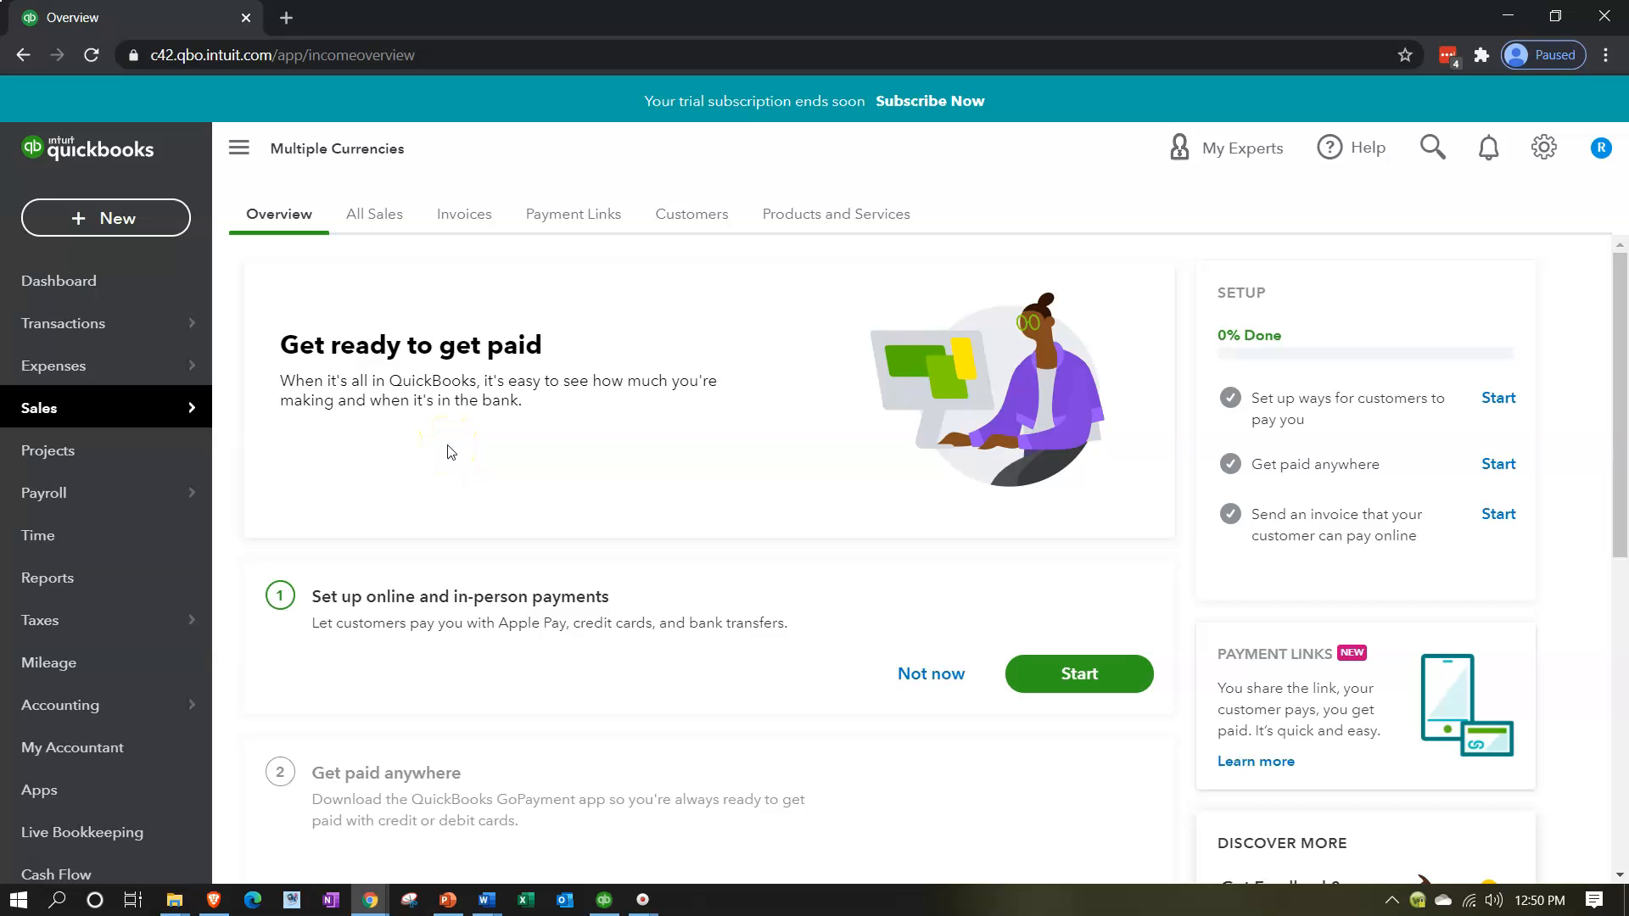
pyautogui.click(664, 215)
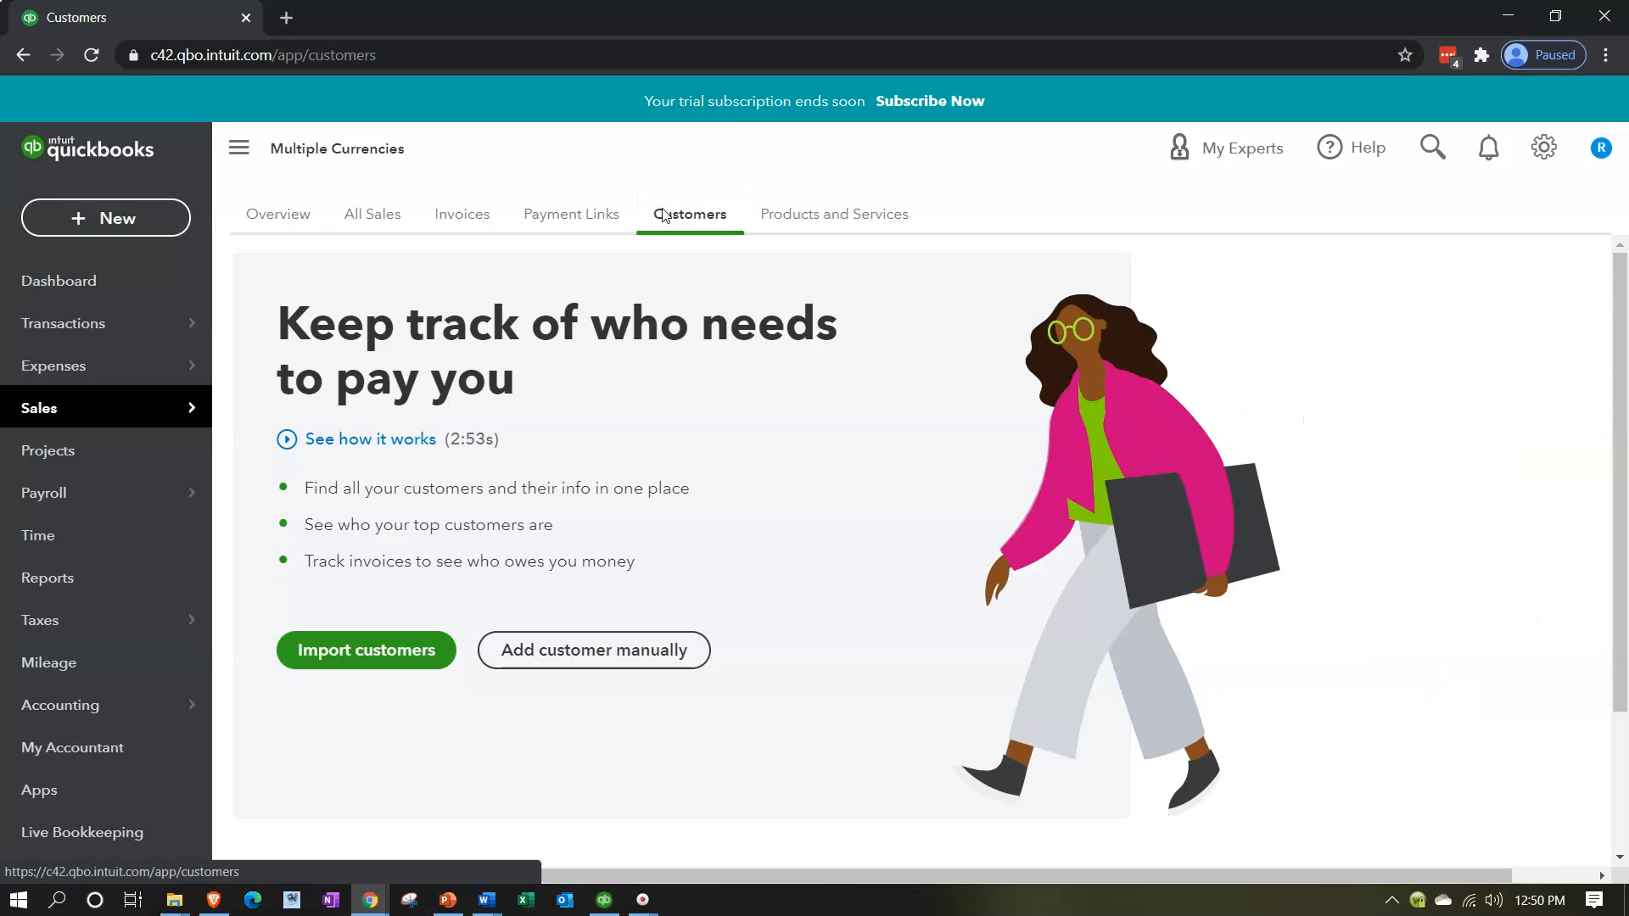
pyautogui.click(680, 222)
pyautogui.click(529, 655)
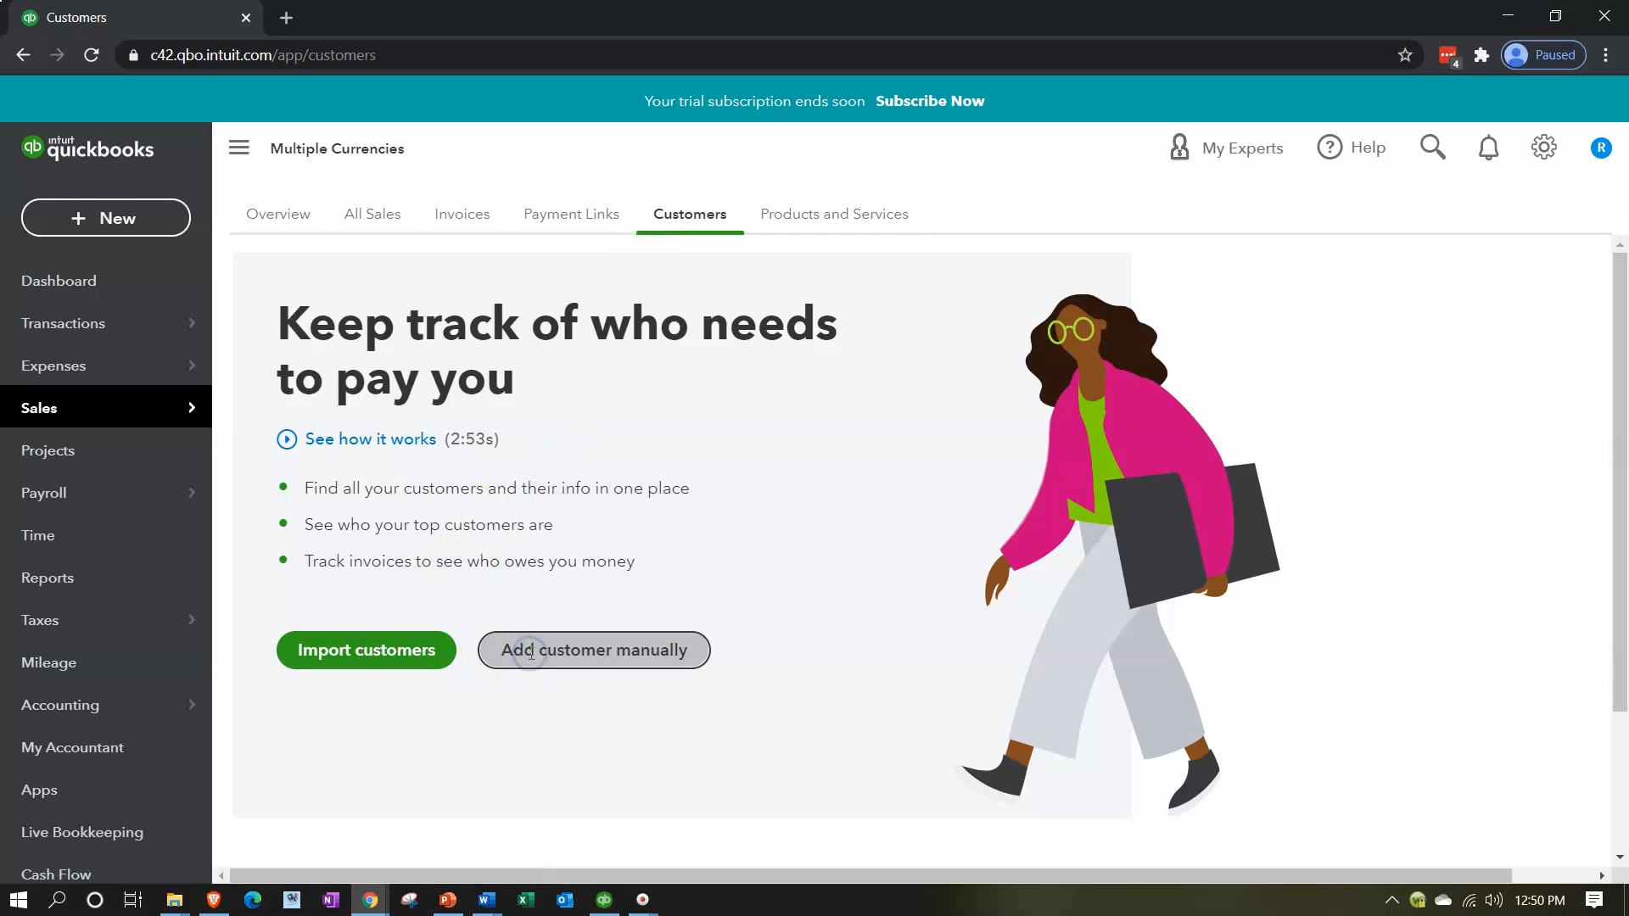
# Enter Canada 1 as the customer's first name, set the payment currency to CAD Canadian Dollar, and save the customer.
pyautogui.click(462, 282)
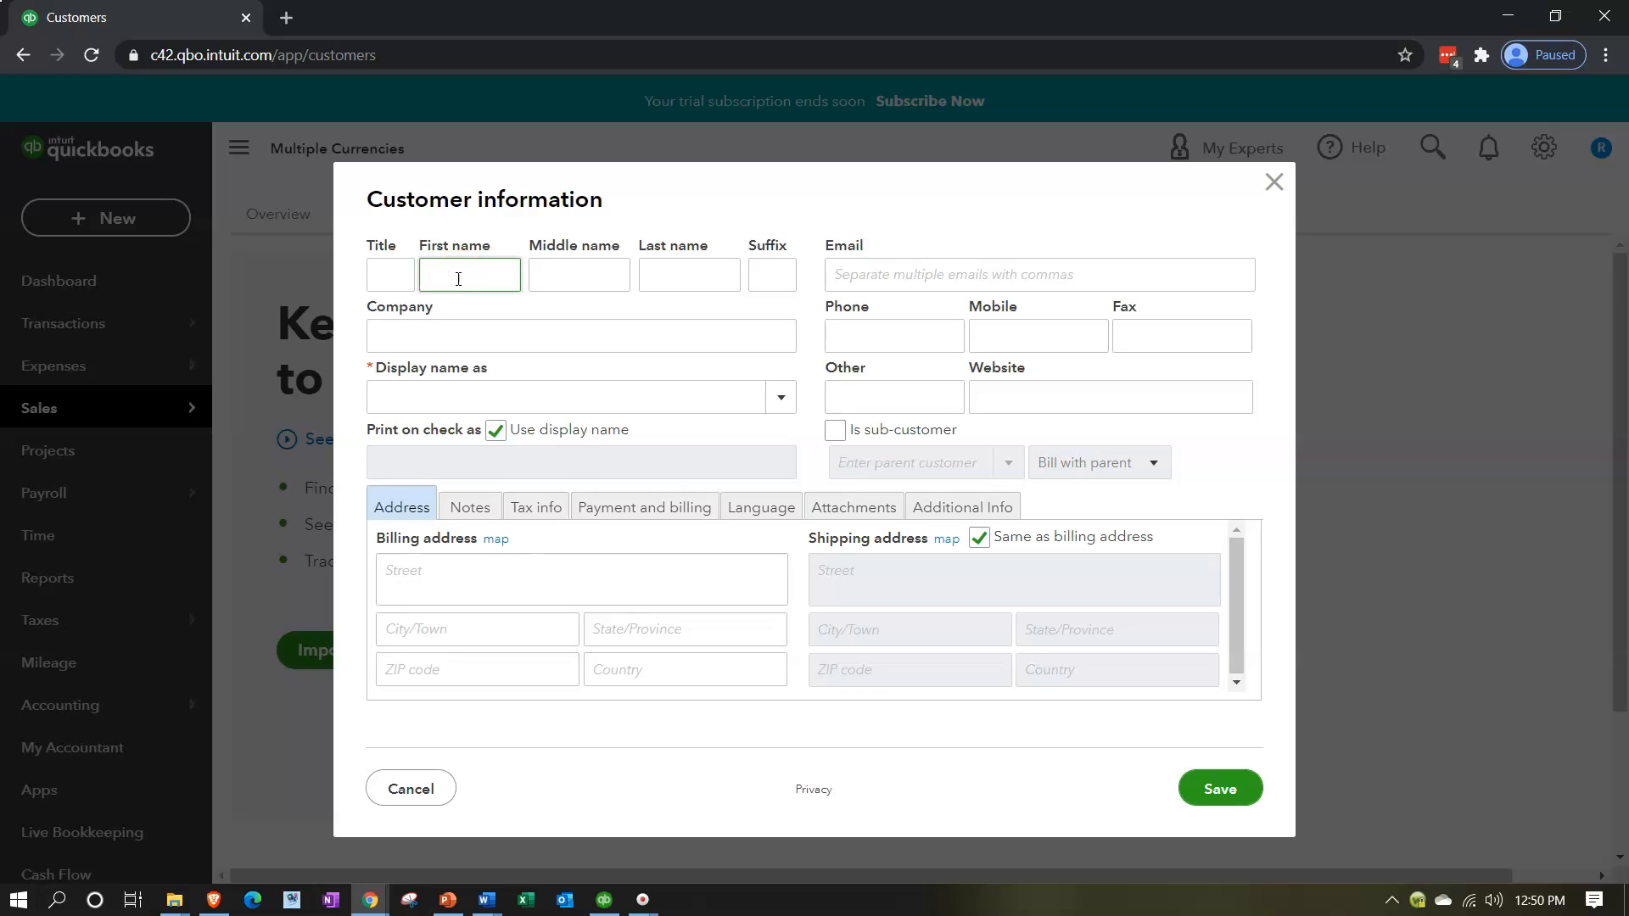
pyautogui.write('Canada 1')
pyautogui.press('Tab')
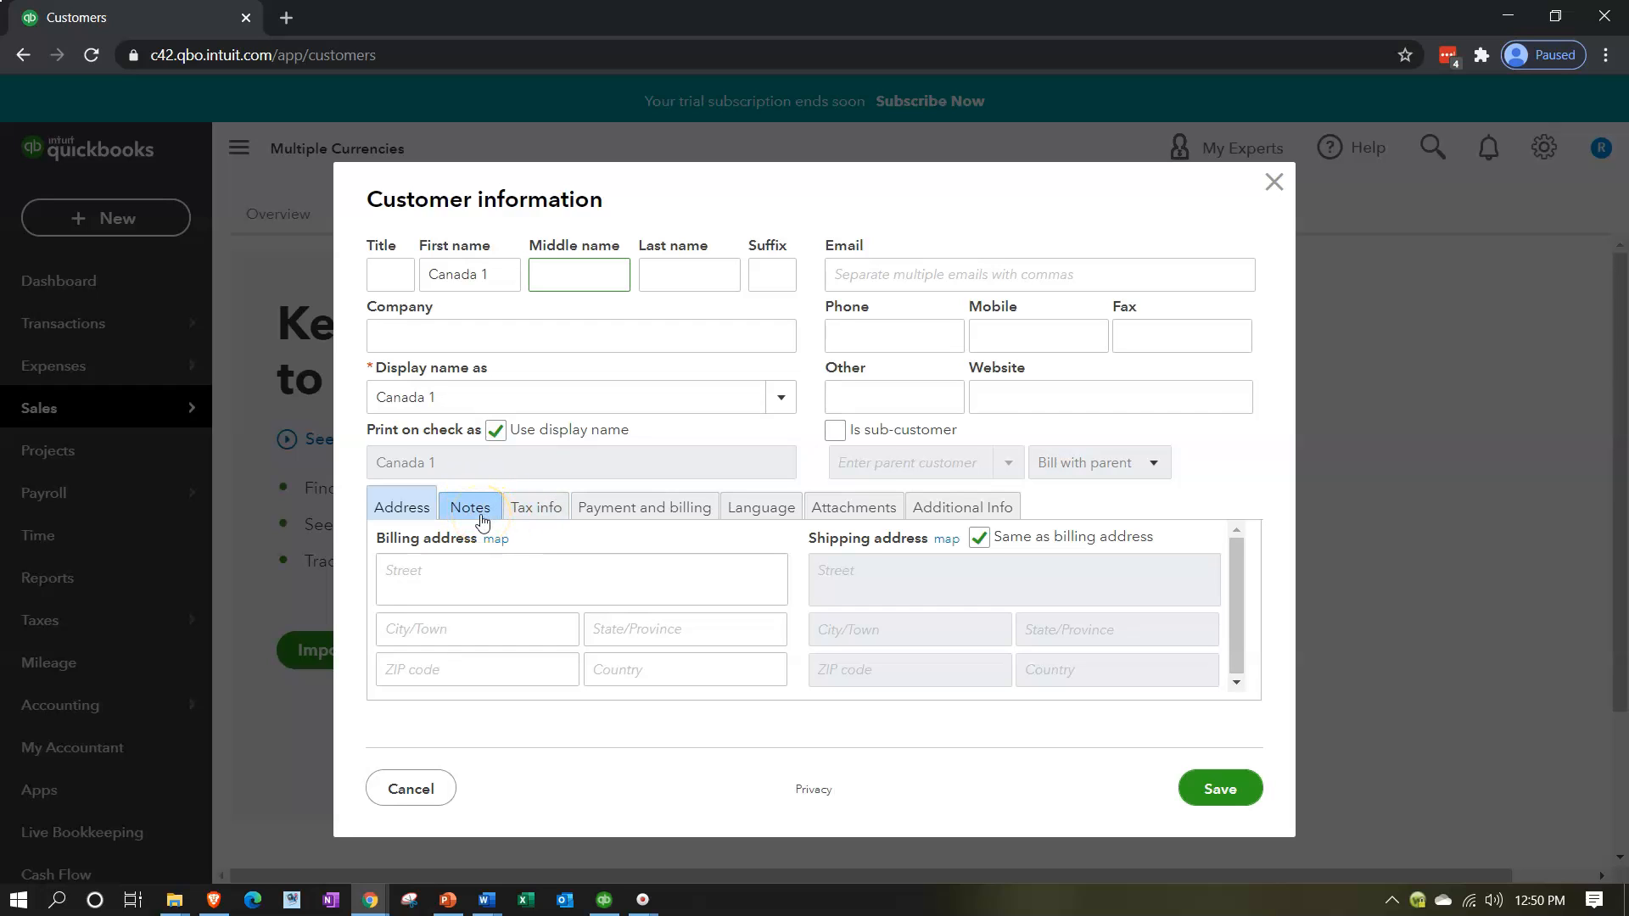
pyautogui.click(644, 507)
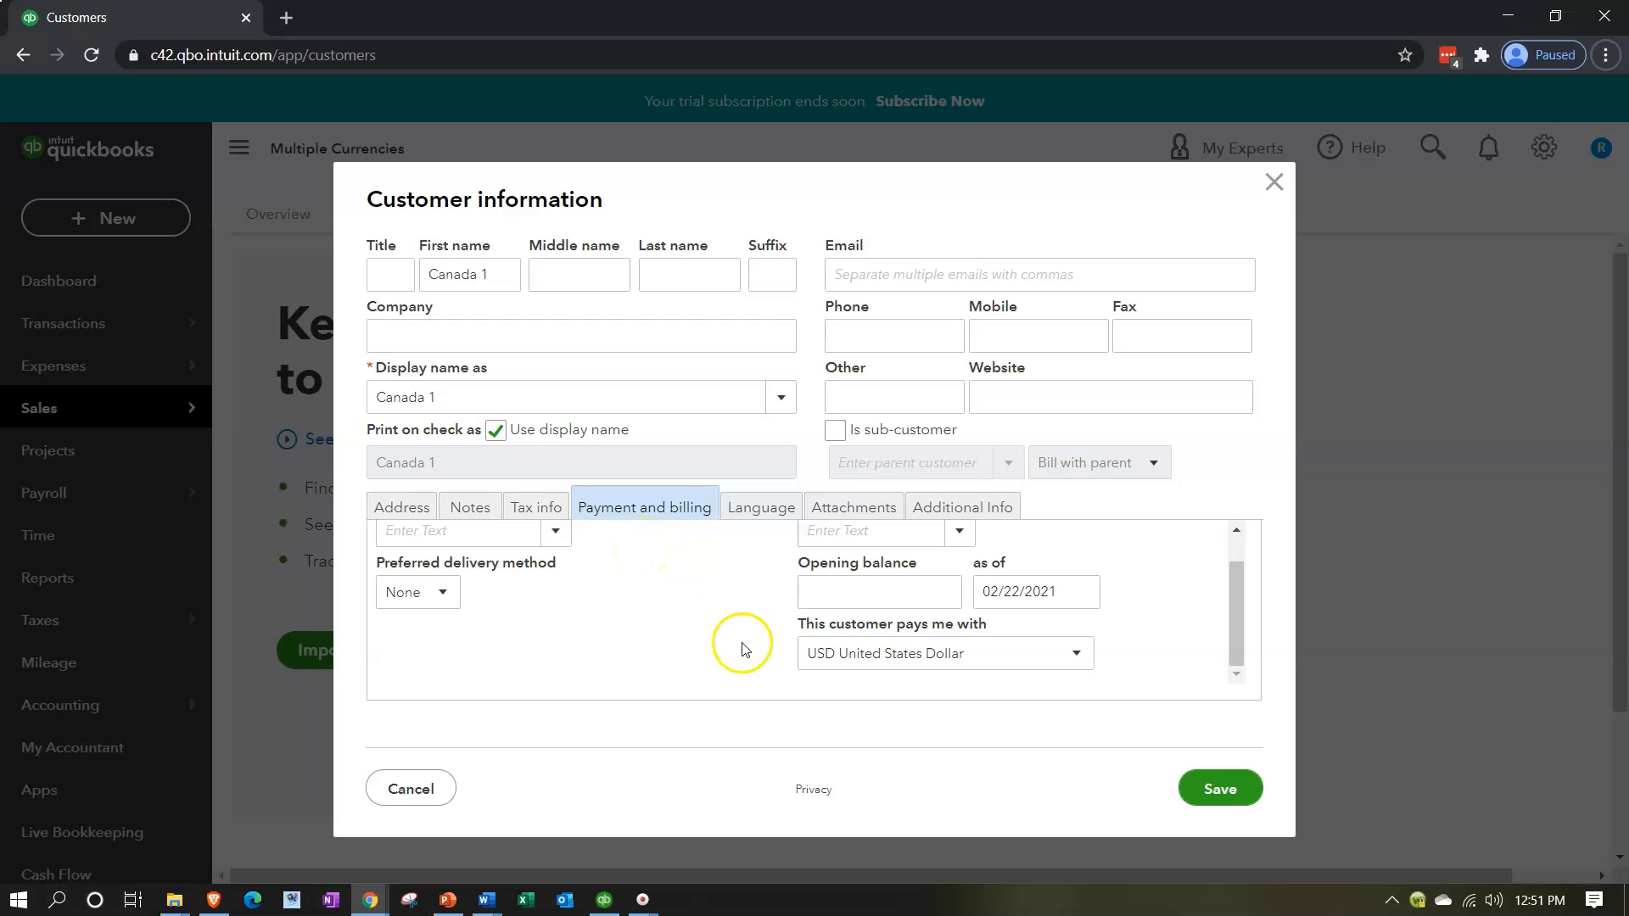
pyautogui.click(1076, 658)
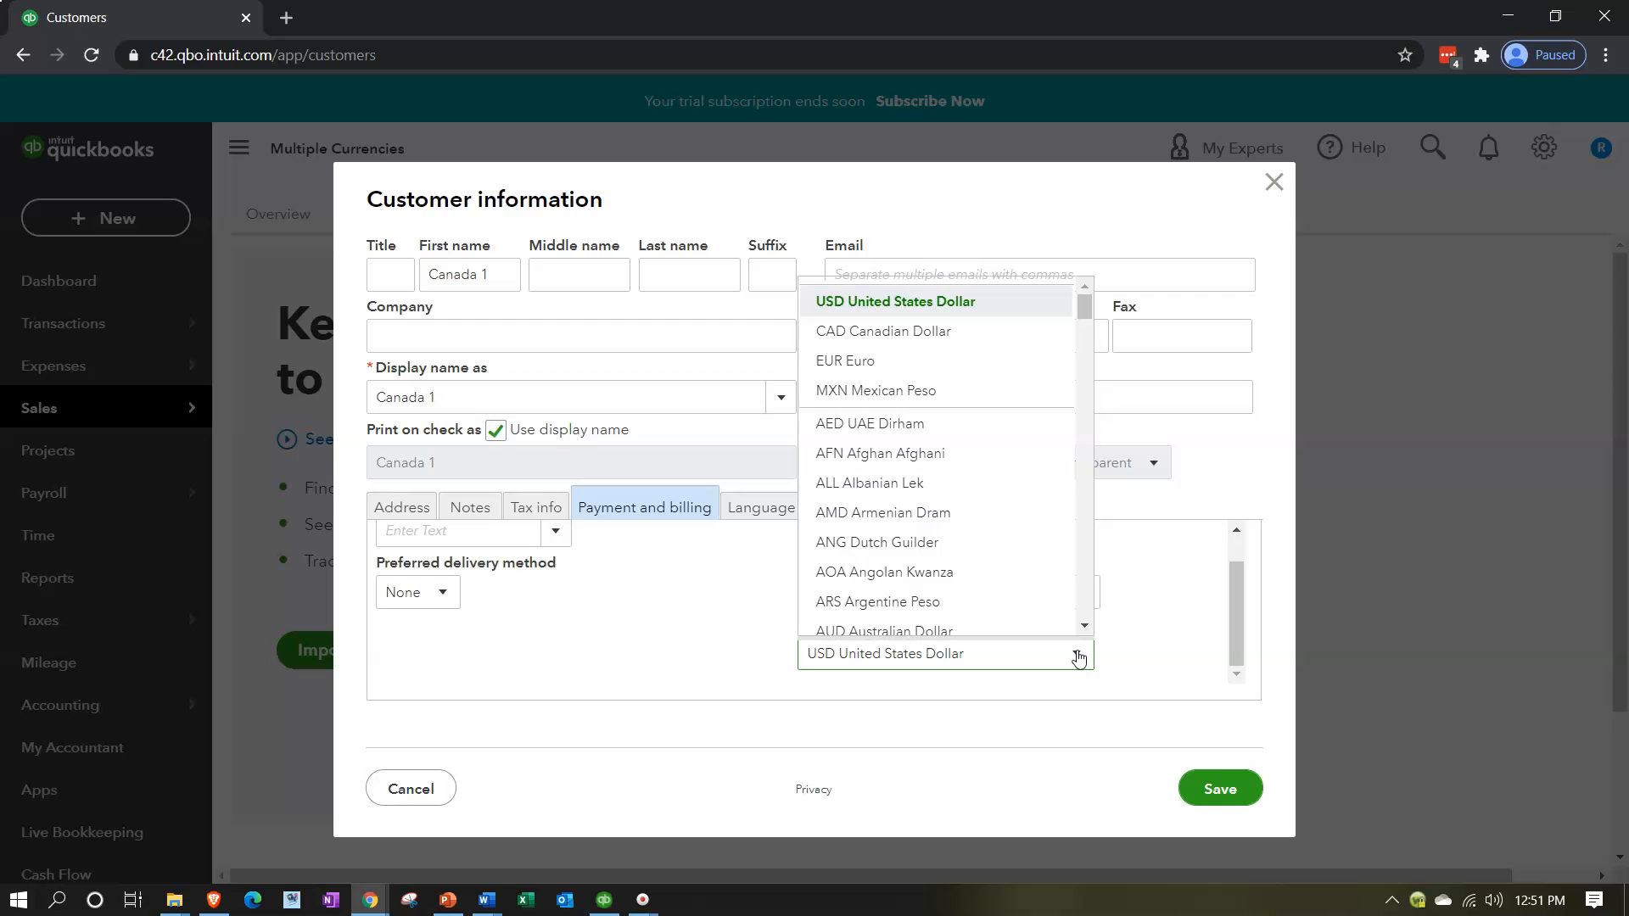
pyautogui.click(955, 335)
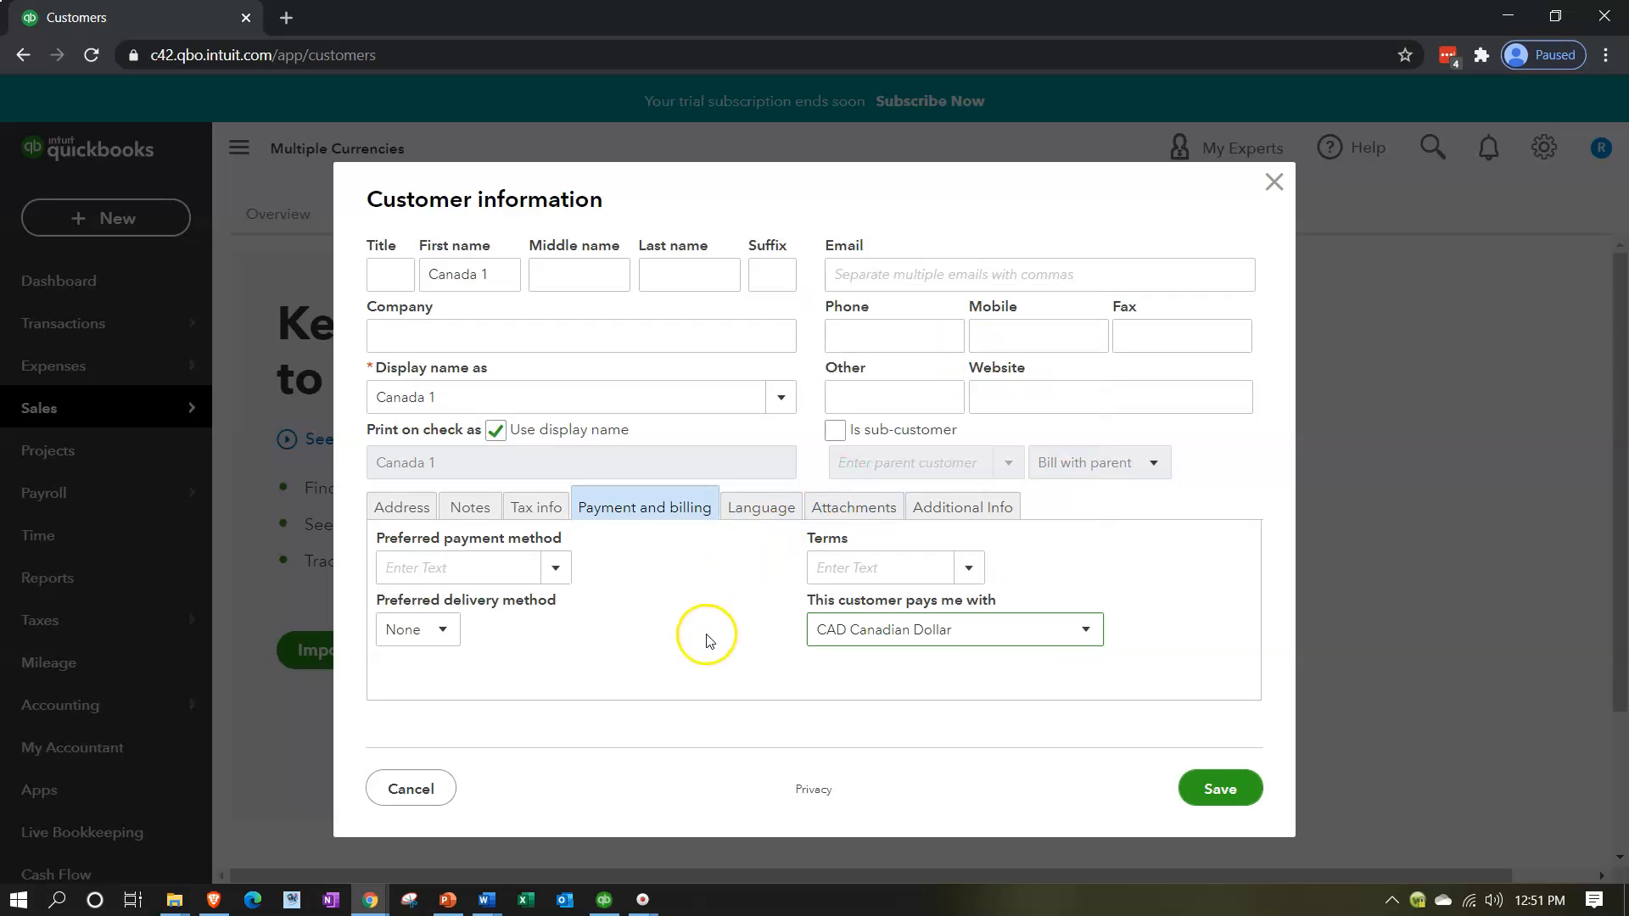
pyautogui.click(1206, 793)
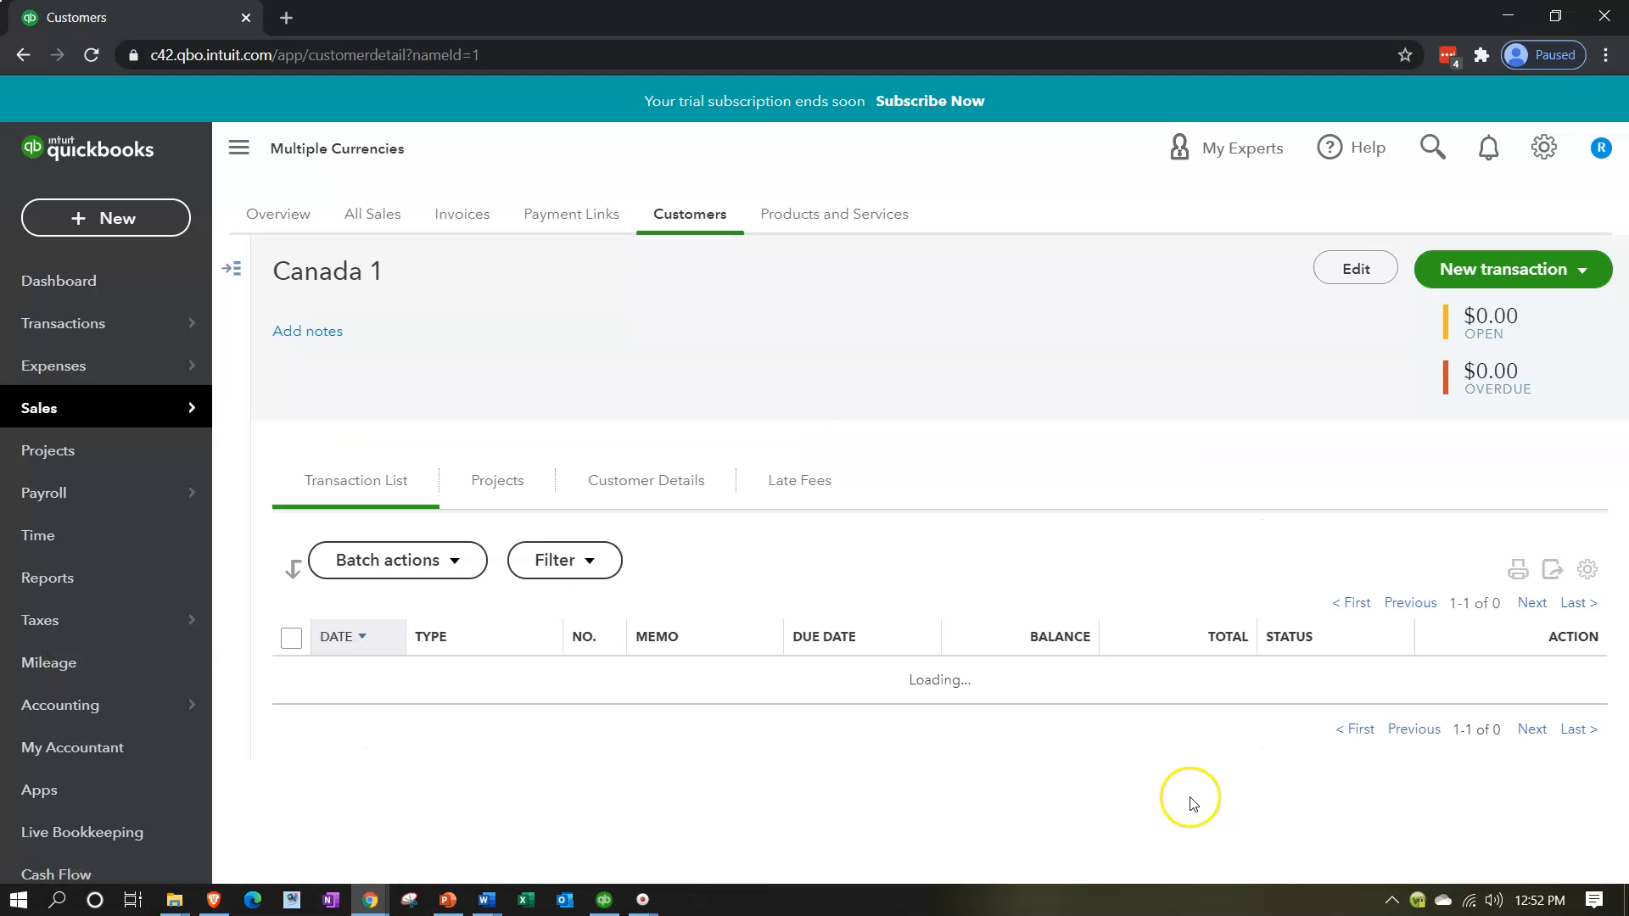
# Start a new invoice, dismiss the guided tour, and select Canada 1 as the customer.
pyautogui.click(115, 219)
pyautogui.click(114, 341)
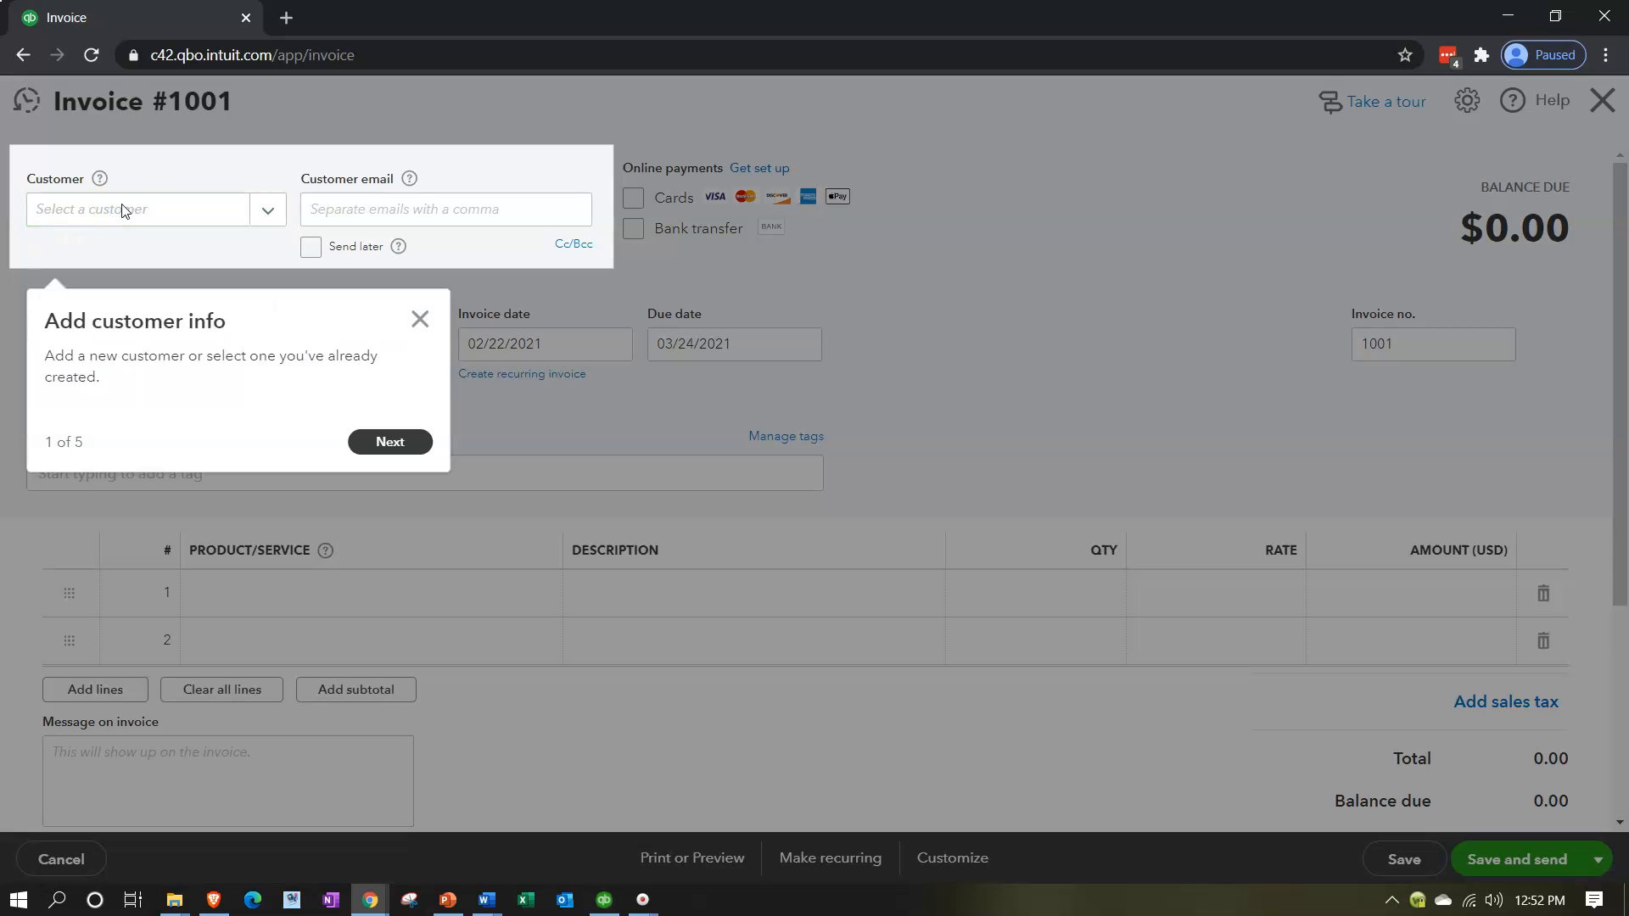
pyautogui.click(420, 319)
pyautogui.click(270, 211)
pyautogui.click(109, 296)
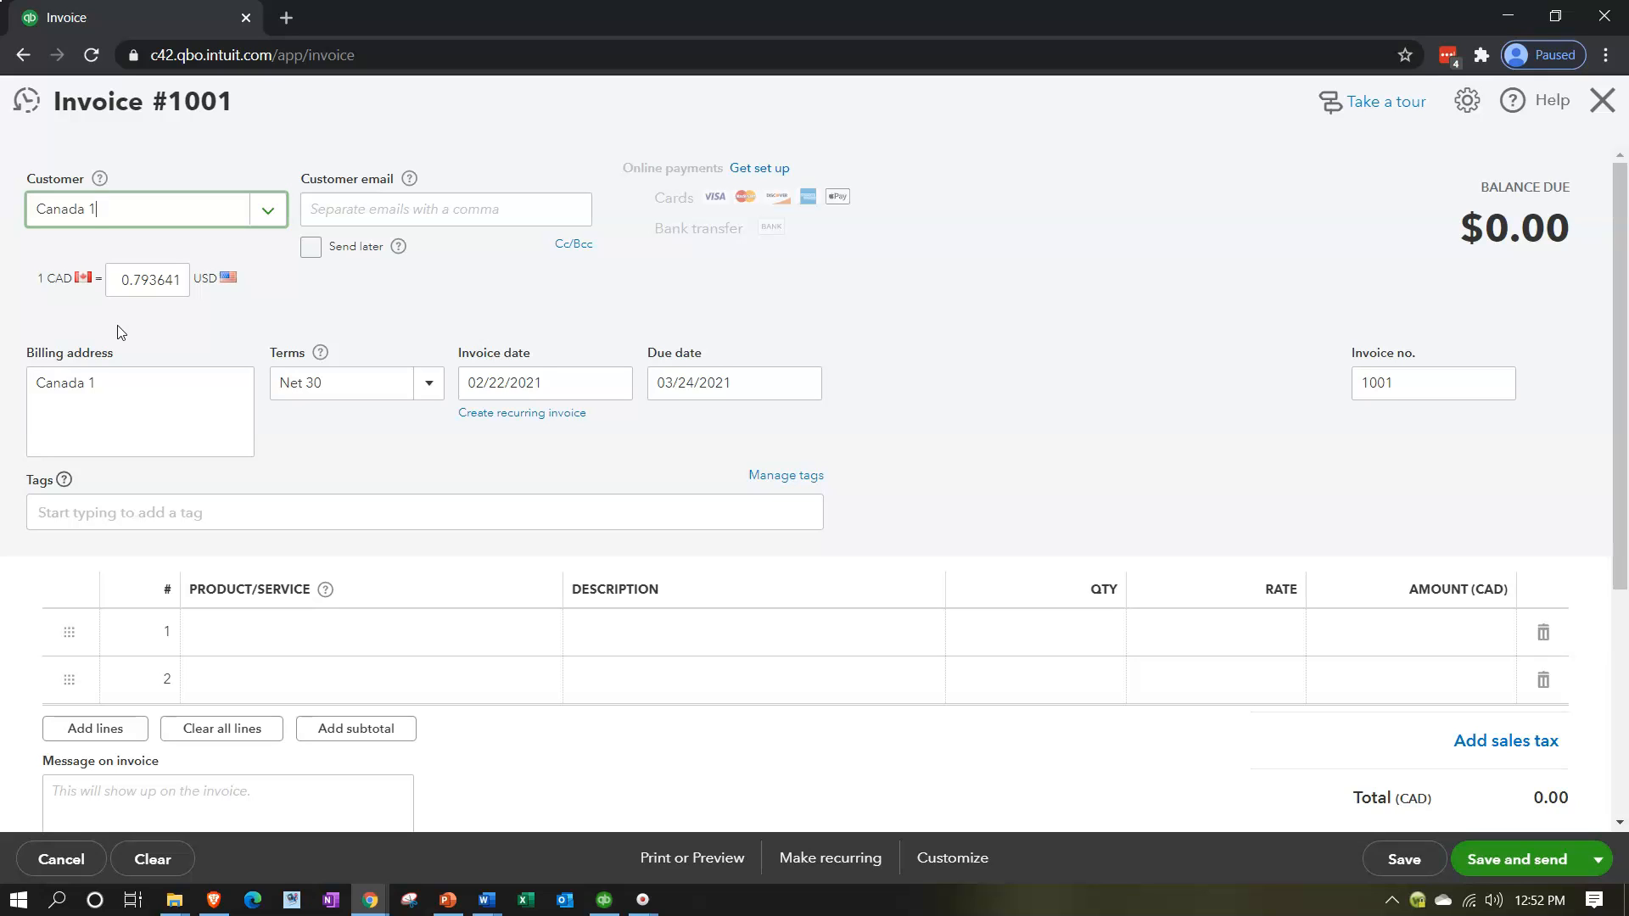
# Examine the CAD to USD exchange rate on the invoice and leave it without saving.
pyautogui.click(107, 333)
pyautogui.click(101, 318)
pyautogui.click(66, 231)
pyautogui.click(1599, 101)
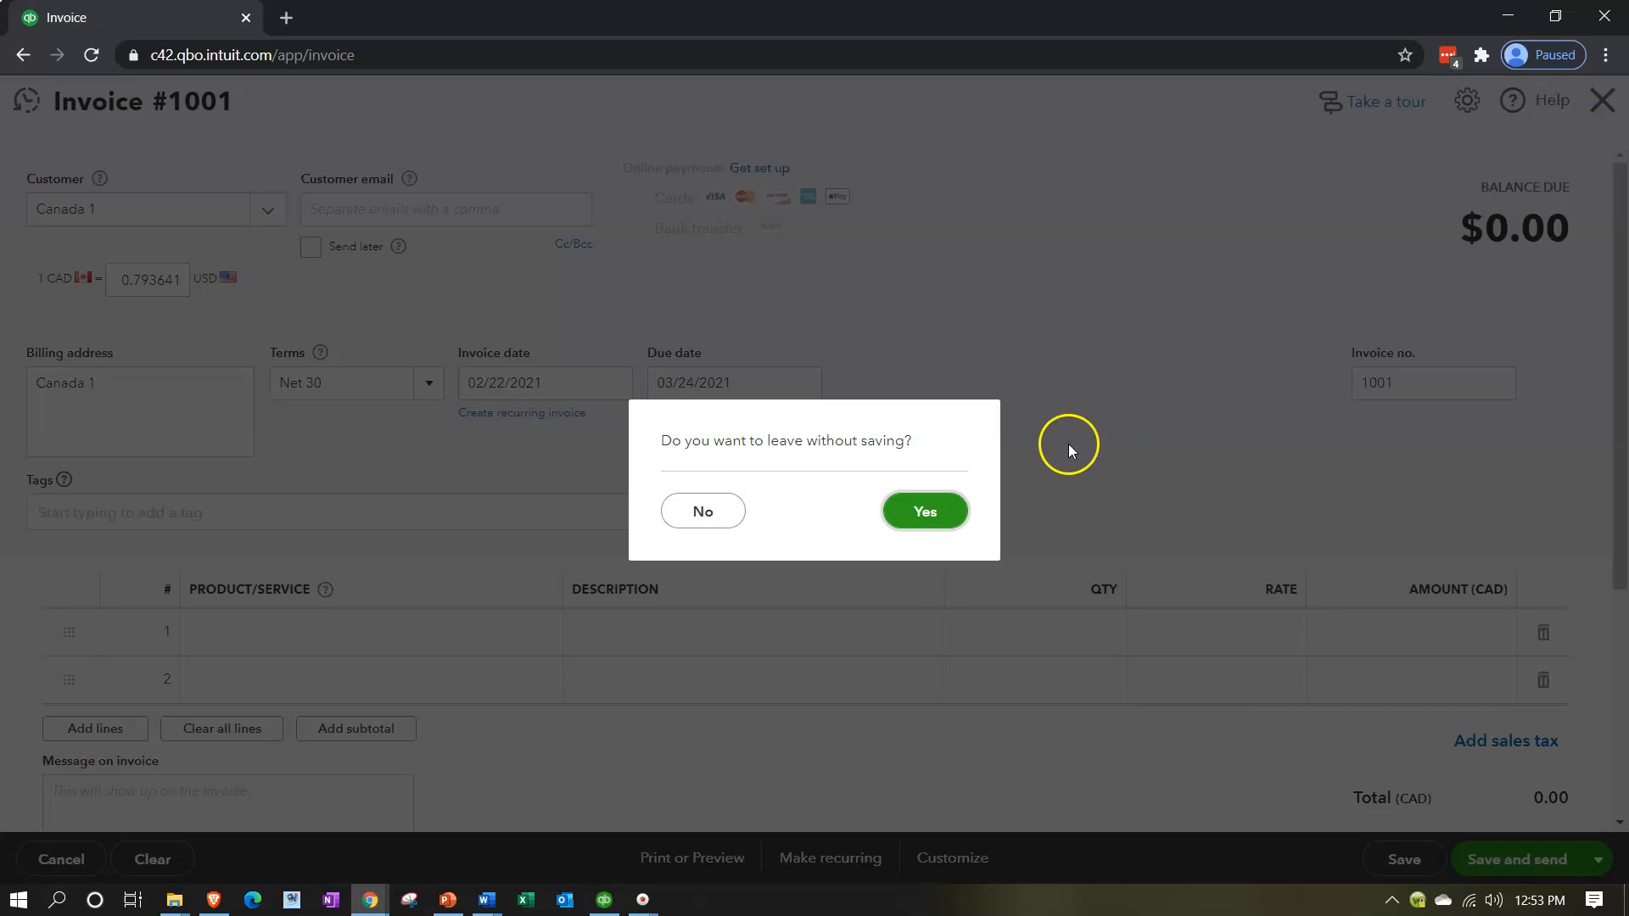
pyautogui.click(954, 513)
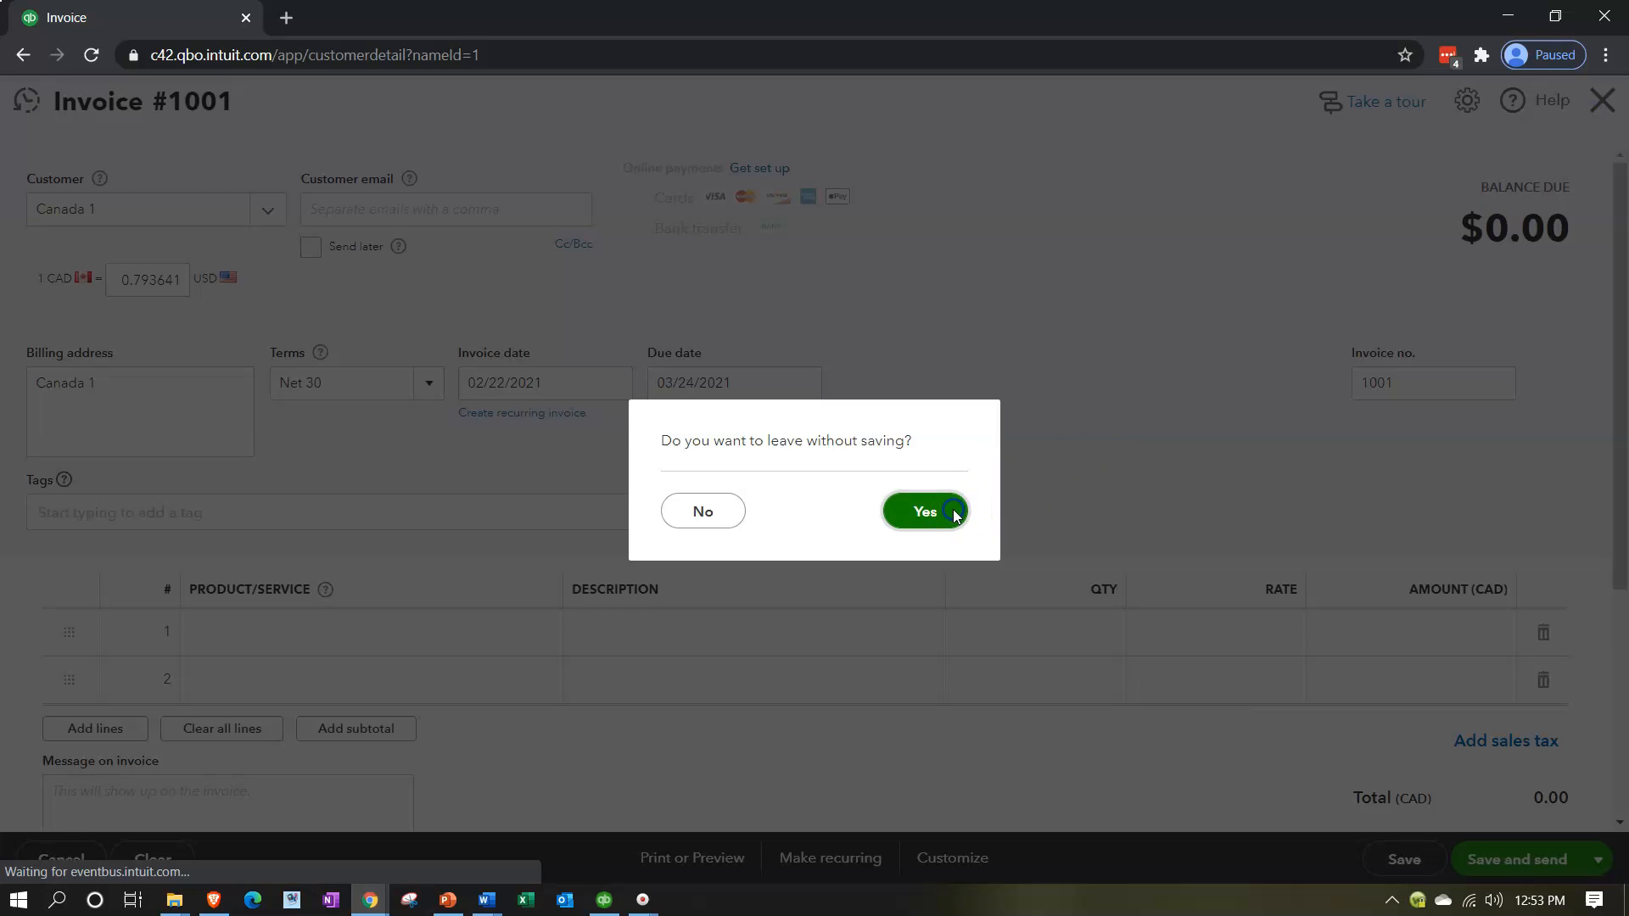